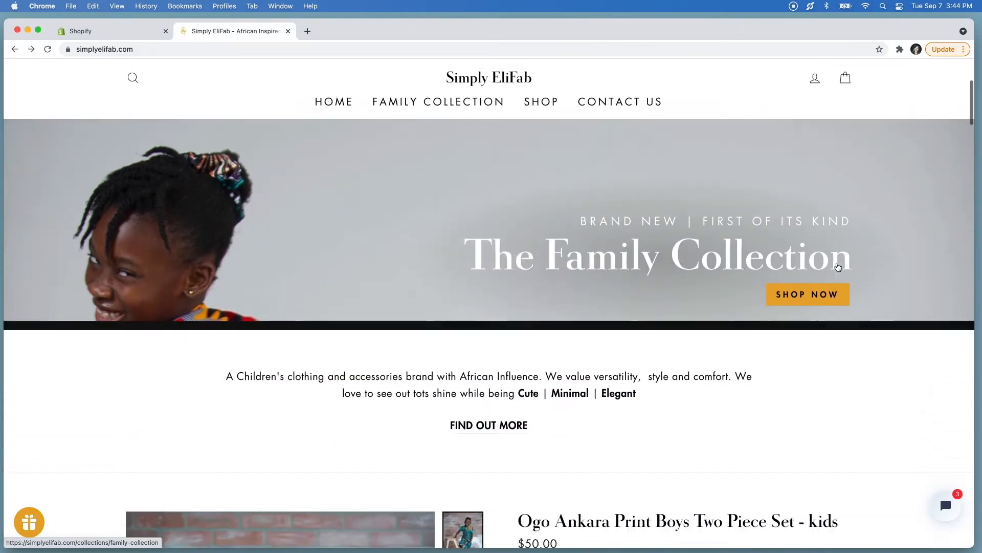
# - Look over the Simply EliFab storefront's home page, including its hero banner and navigation
pyautogui.scroll(-5, 838, 267)
pyautogui.scroll(20, 838, 268)
pyautogui.scroll(3, 838, 267)
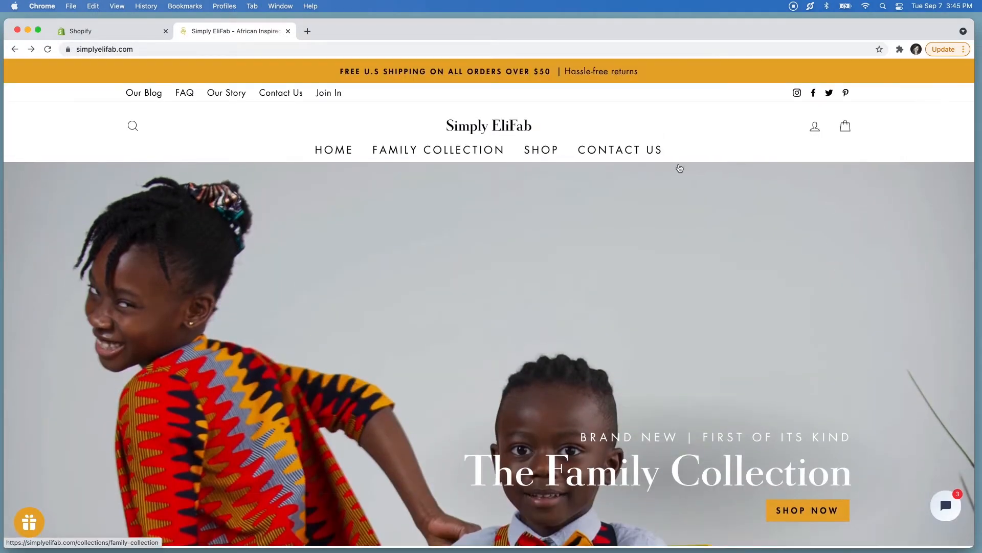
pyautogui.moveTo(541, 149)
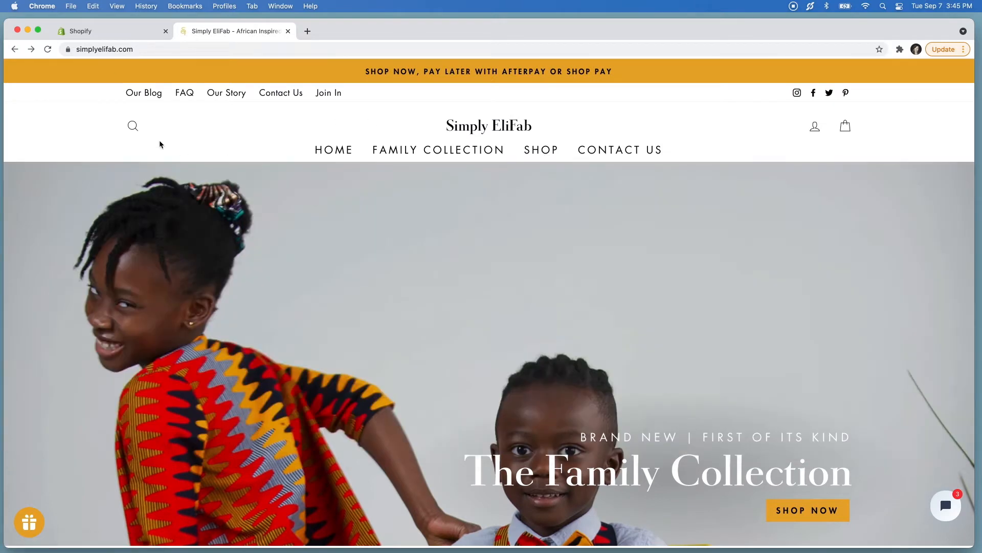
# - Switch to the Seguno newsletter editor and review the theme's color and typography settings
pyautogui.click(117, 33)
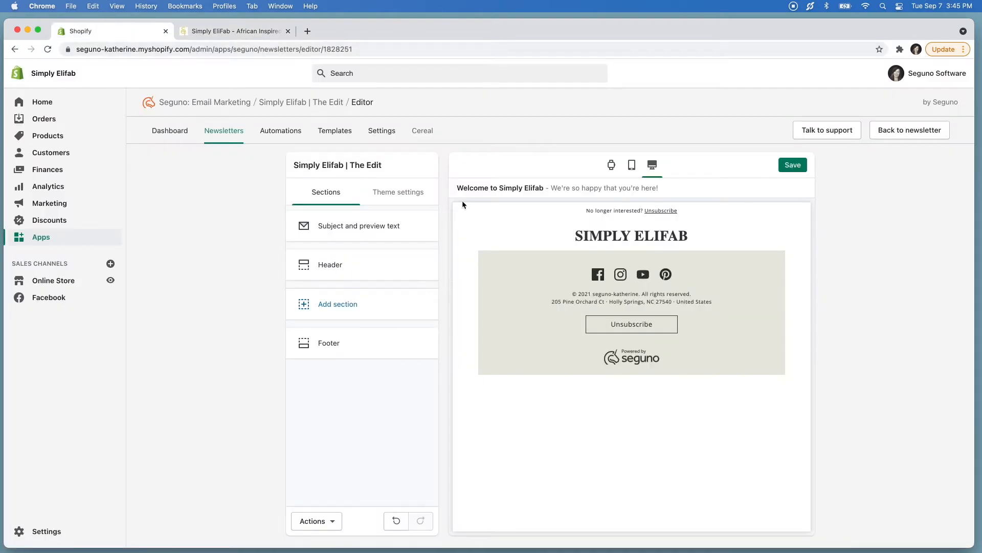
pyautogui.click(375, 257)
pyautogui.scroll(-10, 407, 316)
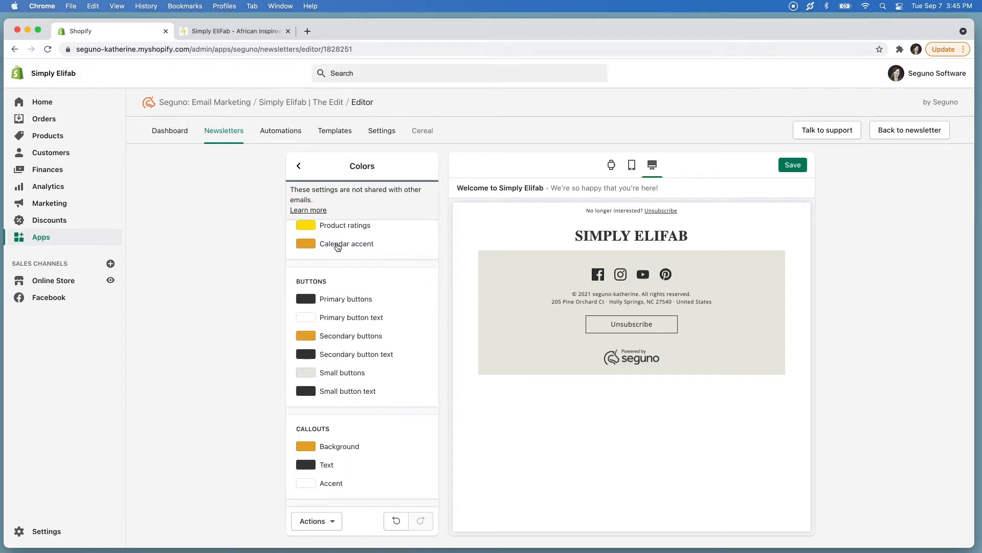
pyautogui.click(298, 167)
pyautogui.click(344, 292)
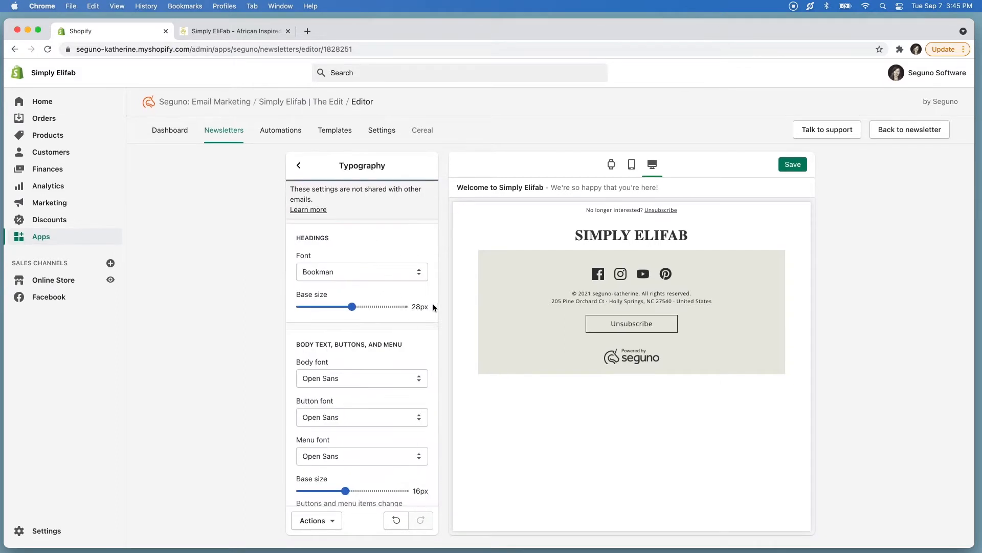
pyautogui.scroll(-5, 435, 306)
pyautogui.scroll(5, 409, 307)
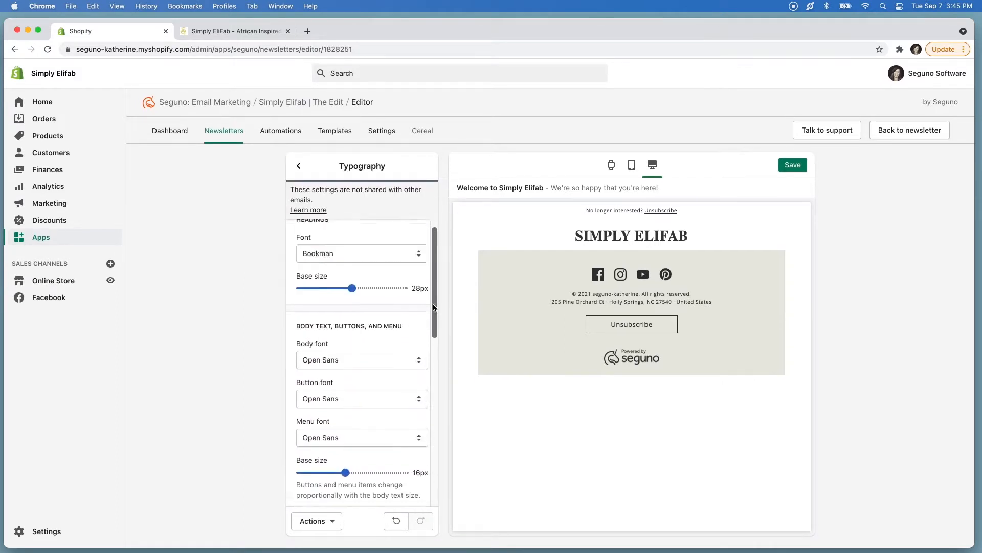
pyautogui.click(299, 166)
# - Set the header logo to the Simply EliFab logo image from the library
pyautogui.click(325, 192)
pyautogui.click(327, 259)
pyautogui.scroll(-3, 432, 327)
pyautogui.click(369, 359)
pyautogui.click(325, 320)
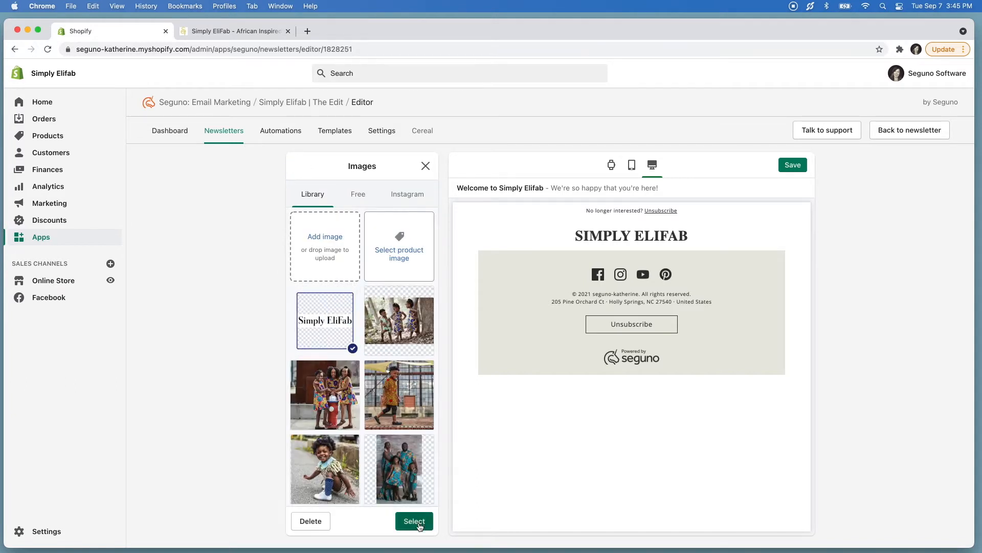
pyautogui.click(415, 520)
pyautogui.scroll(-2, 429, 423)
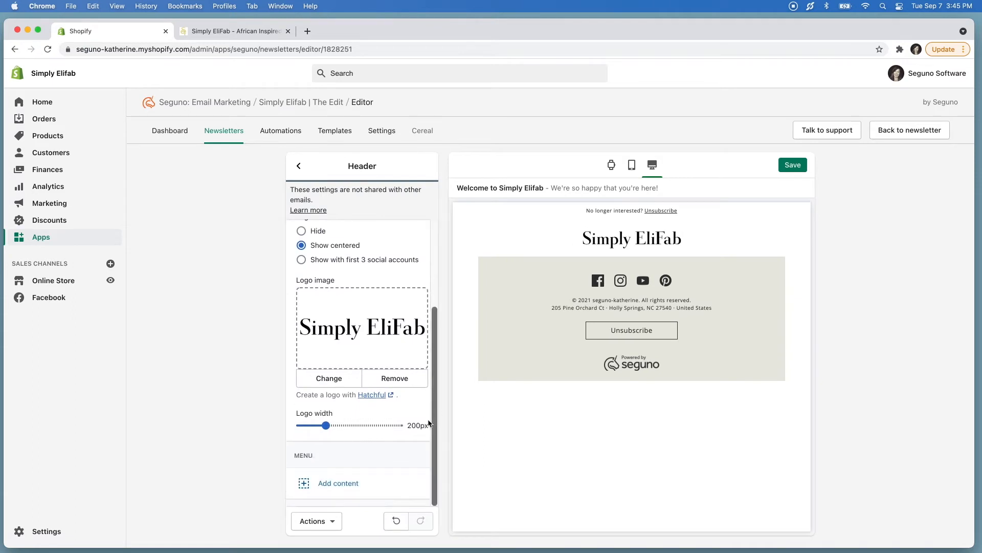
pyautogui.click(348, 483)
pyautogui.moveTo(357, 384); pyautogui.dragTo(296, 385)
pyautogui.write('Babies')
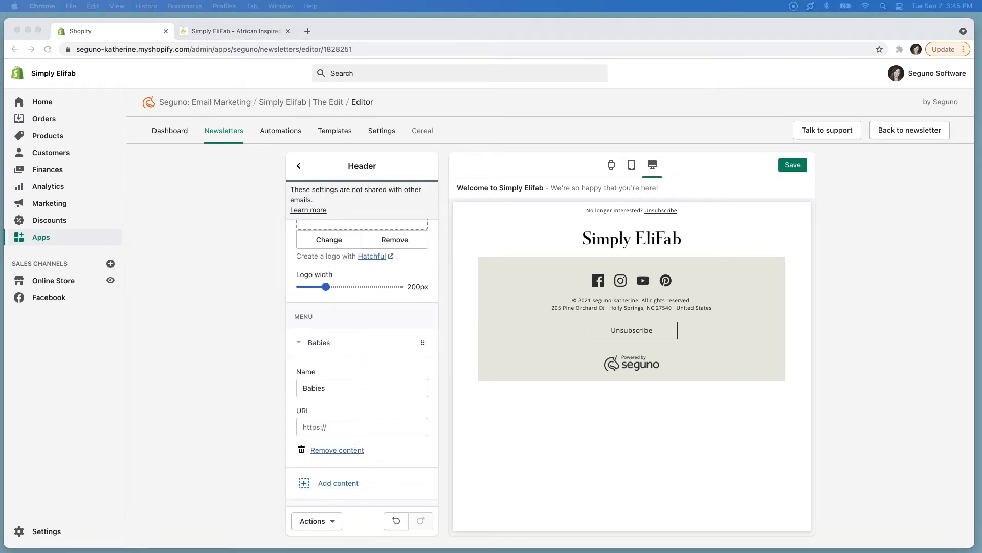
pyautogui.click(343, 433)
pyautogui.write('https://simplyelifab.com/collections/baby')
# - Add a header menu item named Girls linking to the store's collections/shop-girls page
pyautogui.click(338, 483)
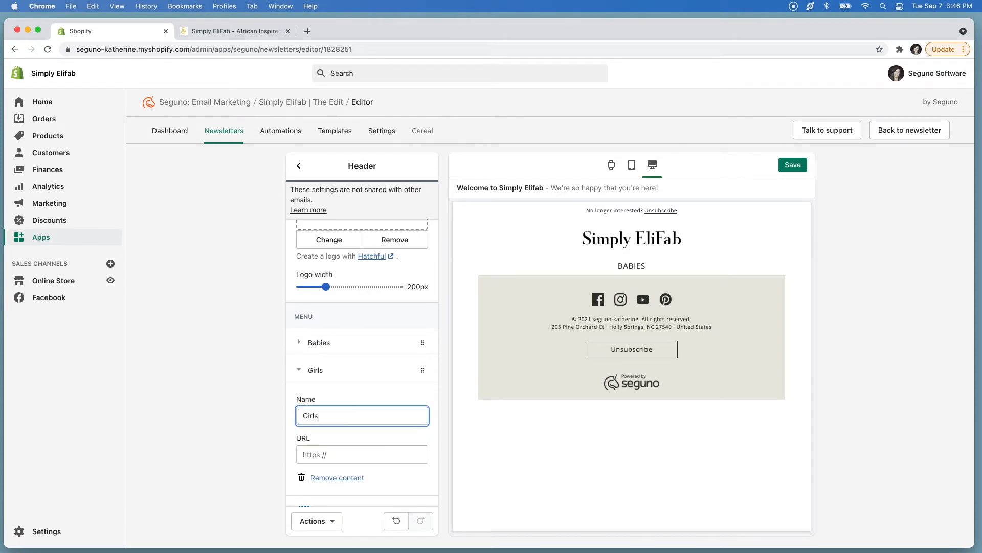
pyautogui.click(361, 454)
pyautogui.press('super+v')
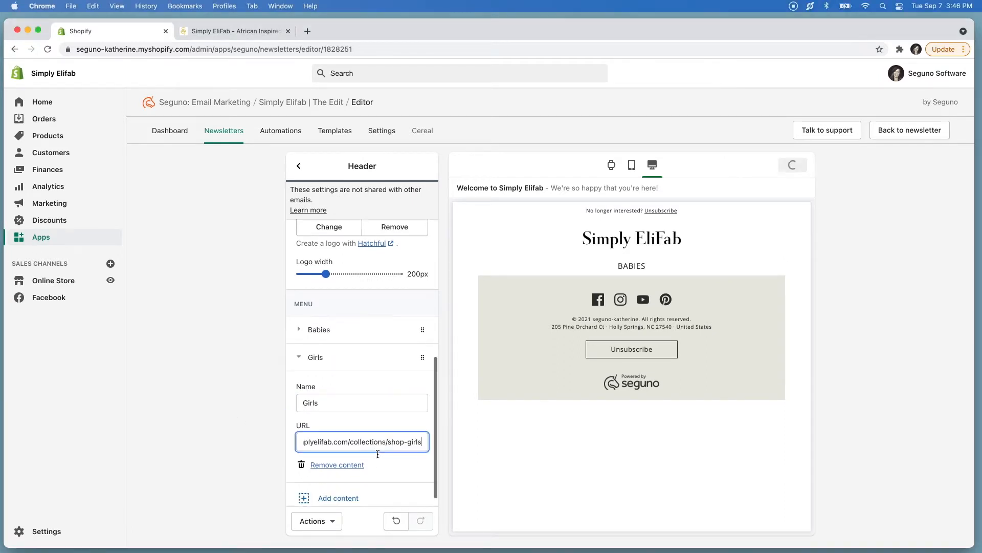
# - Add a header menu item named Boys and give it a store collection link
pyautogui.click(322, 498)
pyautogui.tripleClick(362, 415)
pyautogui.write('Boys')
pyautogui.click(392, 454)
pyautogui.press('super+v')
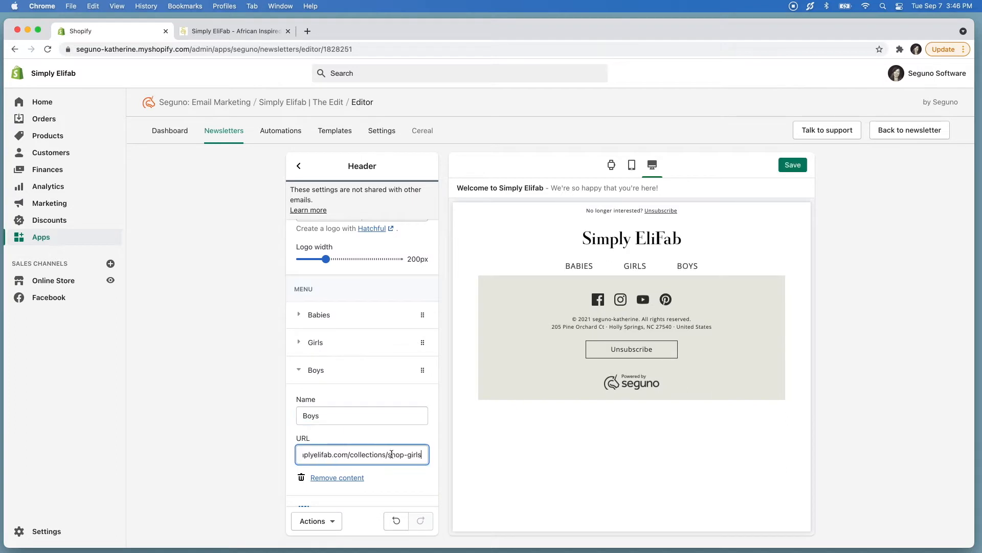
pyautogui.doubleClick(428, 454)
pyautogui.scroll(-1, 416, 462)
pyautogui.click(345, 480)
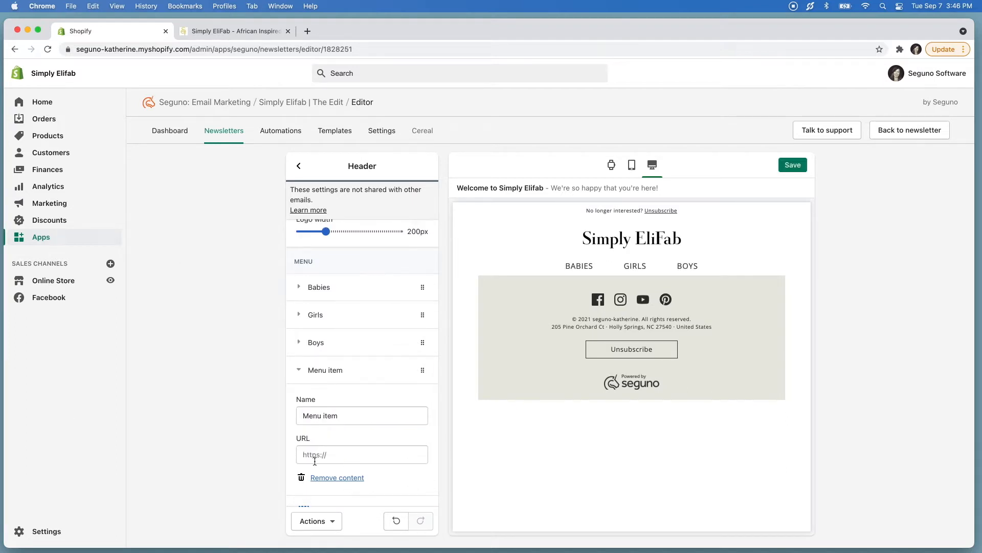
pyautogui.press('super+Tab')
pyautogui.click(358, 454)
pyautogui.write('https://simplyelifab.com/collections/accessories')
pyautogui.scroll(3, 381, 204)
pyautogui.click(298, 165)
# - Add two image sections below the newsletter header
pyautogui.click(335, 307)
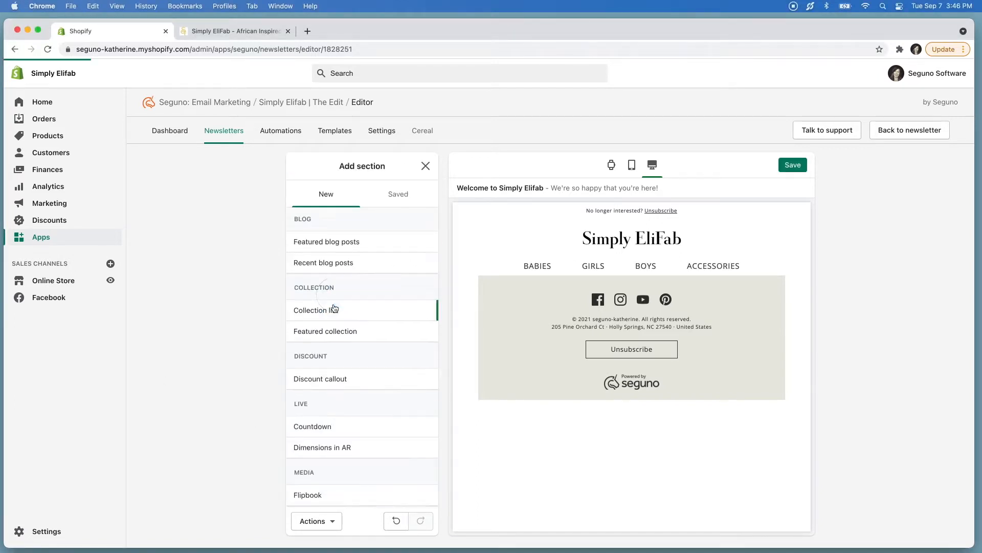
pyautogui.scroll(-4, 332, 348)
pyautogui.click(331, 377)
pyautogui.press('Escape')
# - Add two rich text sections and move one of them between the two images
pyautogui.click(347, 364)
pyautogui.scroll(-10, 347, 373)
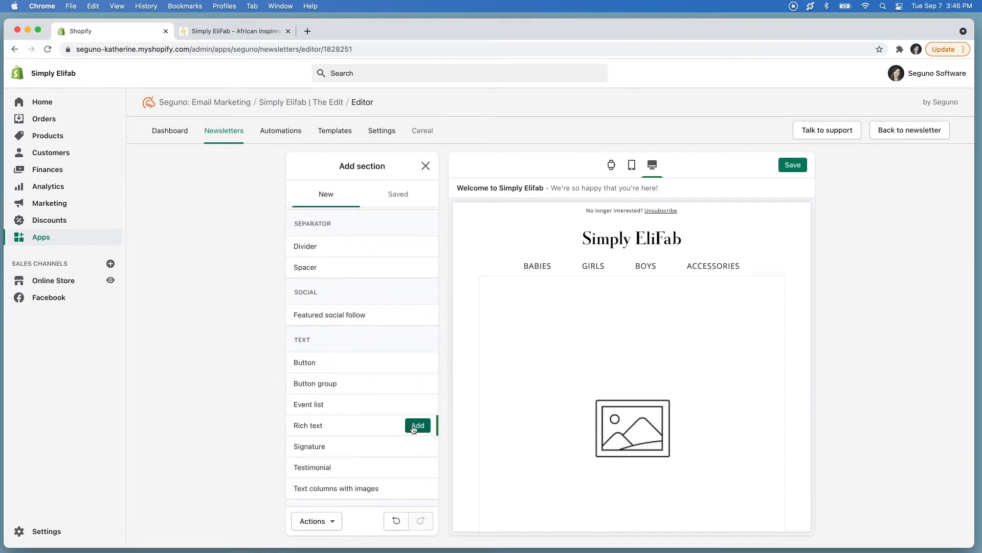
pyautogui.click(417, 426)
pyautogui.scroll(-2, 412, 424)
pyautogui.press('Escape')
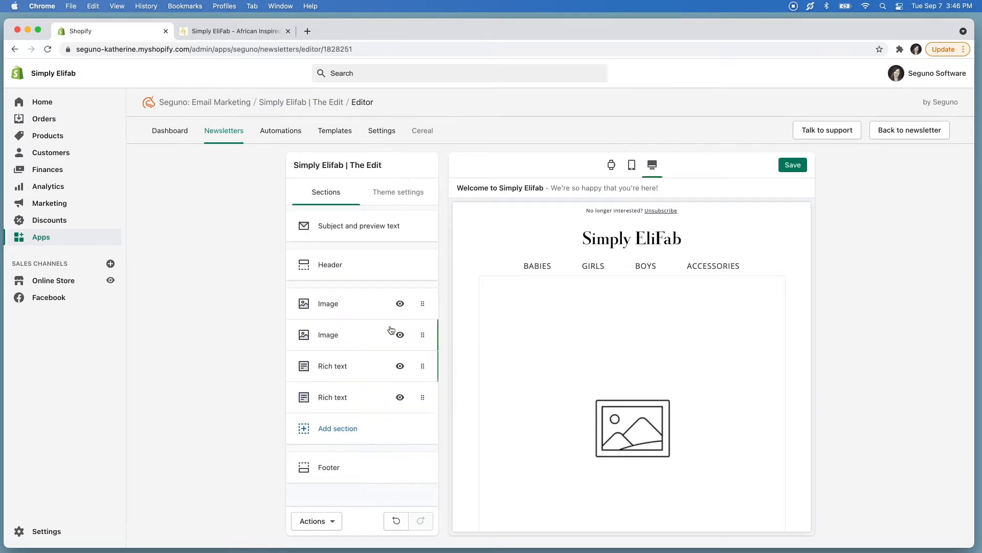
pyautogui.moveTo(418, 364); pyautogui.dragTo(420, 337)
# - Add a divider section and reorder the body as image, rich text, divider, rich text, image
pyautogui.click(341, 430)
pyautogui.scroll(-5, 358, 425)
pyautogui.click(344, 409)
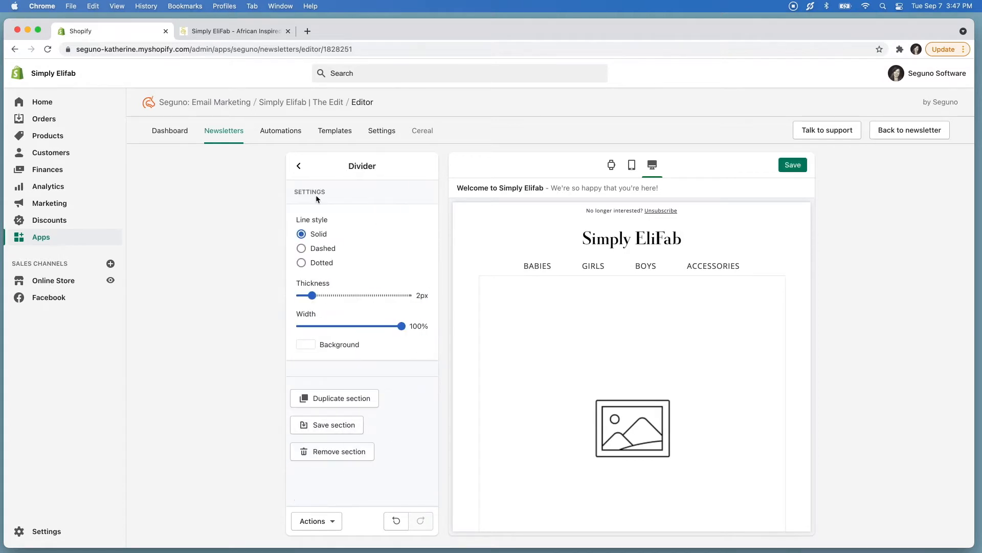
pyautogui.press('Escape')
pyautogui.moveTo(423, 427); pyautogui.dragTo(424, 398)
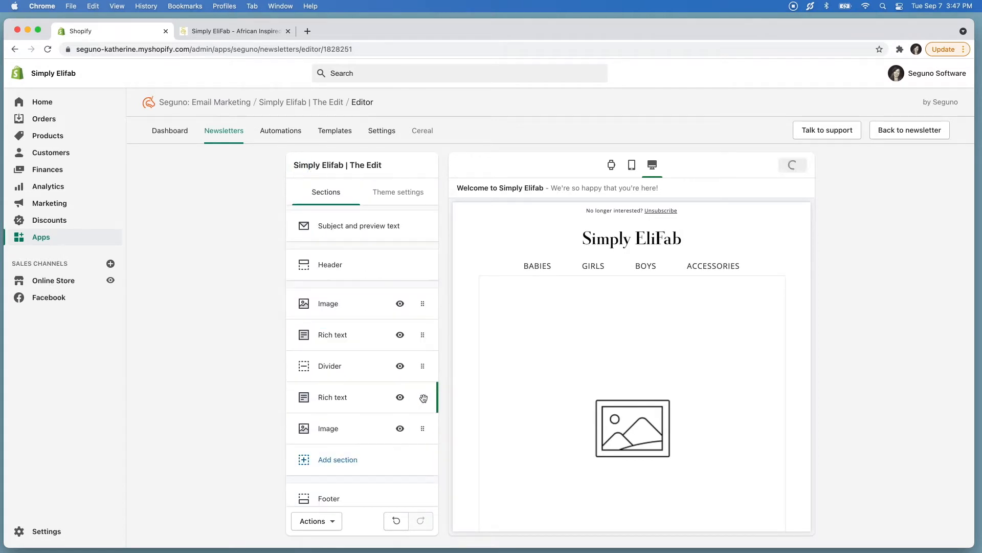
# - Add a medium spacer section below the second image
pyautogui.click(343, 460)
pyautogui.scroll(-10, 351, 454)
pyautogui.click(355, 409)
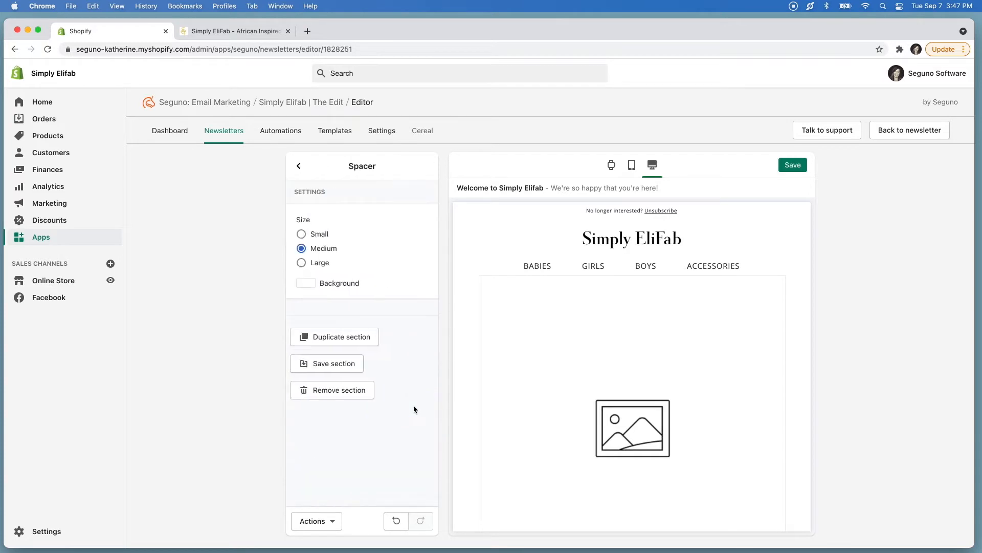
pyautogui.click(299, 167)
# - Add two text columns with images sections below the spacer
pyautogui.scroll(-2, 333, 333)
pyautogui.click(340, 441)
pyautogui.scroll(-10, 361, 438)
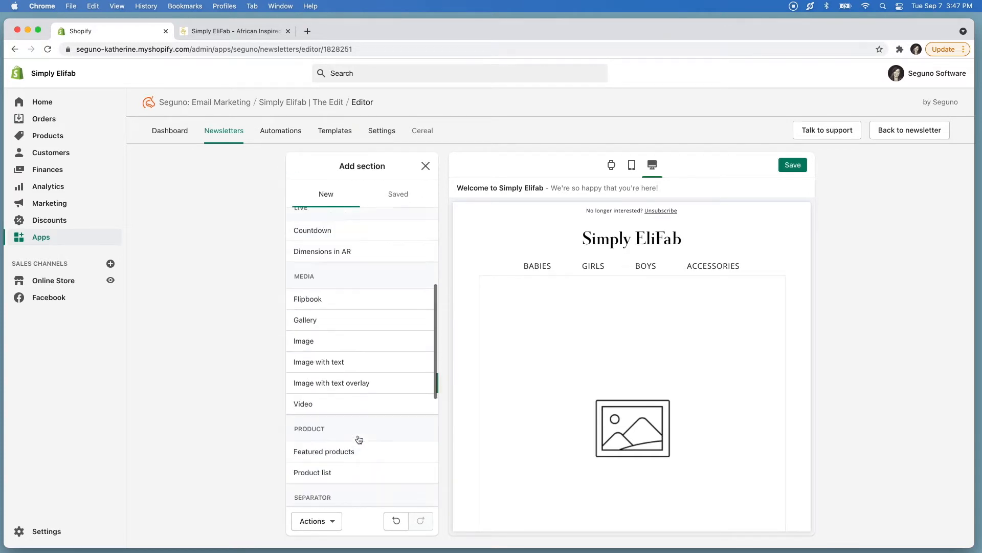
pyautogui.scroll(-3, 366, 436)
pyautogui.click(373, 491)
pyautogui.click(412, 396)
pyautogui.scroll(-5, 353, 425)
pyautogui.scroll(-3, 346, 432)
pyautogui.click(346, 419)
pyautogui.click(364, 440)
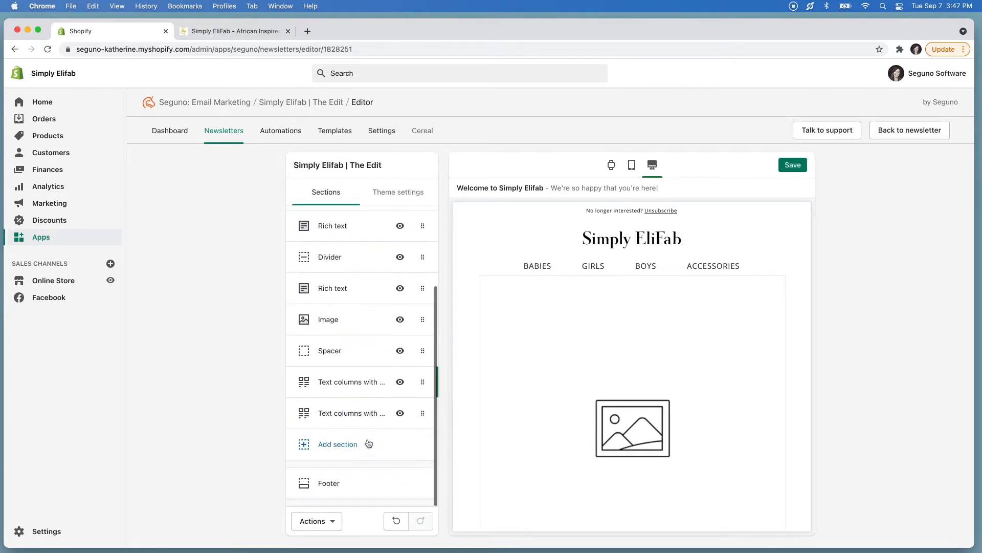
# - Add one more content section after the two text column sections
pyautogui.click(335, 445)
pyautogui.scroll(-10, 358, 447)
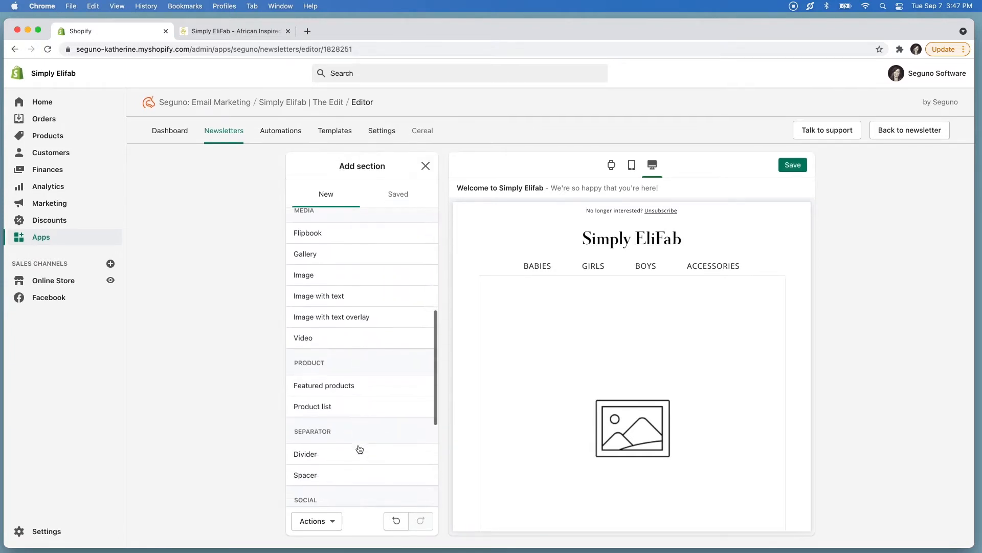
pyautogui.click(424, 338)
pyautogui.click(299, 166)
# - Add a gallery section at the end of the newsletter body
pyautogui.click(337, 476)
pyautogui.scroll(-9, 362, 476)
pyautogui.scroll(4, 363, 476)
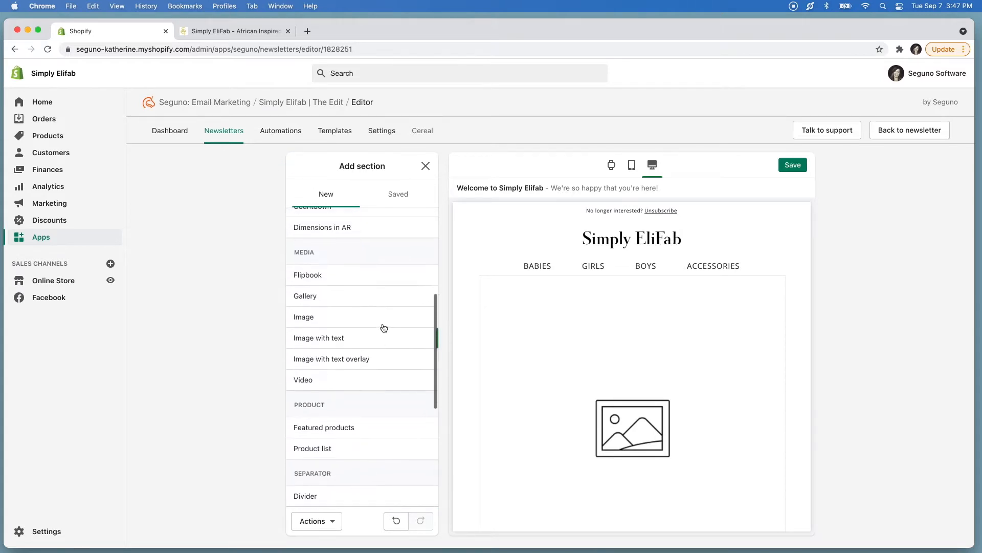
pyautogui.click(417, 296)
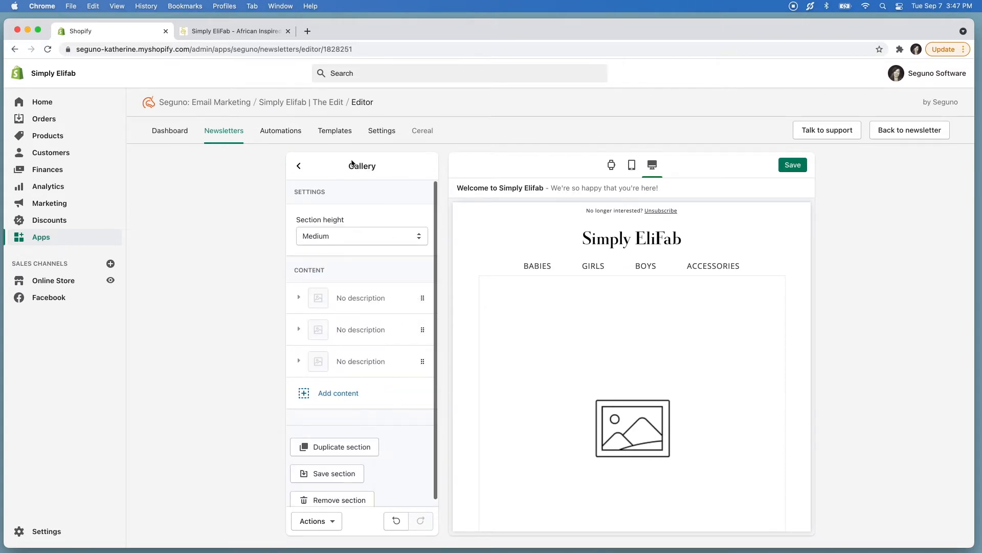
pyautogui.click(299, 166)
pyautogui.scroll(-5, 556, 379)
pyautogui.scroll(-8, 558, 381)
pyautogui.scroll(12, 557, 378)
pyautogui.scroll(5, 556, 378)
pyautogui.scroll(3, 375, 366)
pyautogui.click(325, 303)
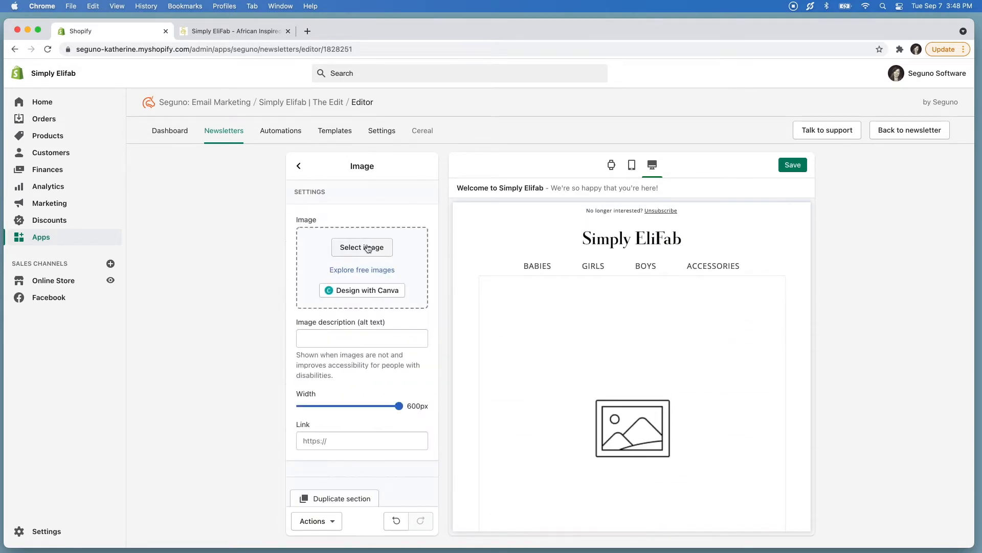
pyautogui.click(362, 247)
pyautogui.click(397, 320)
pyautogui.click(412, 520)
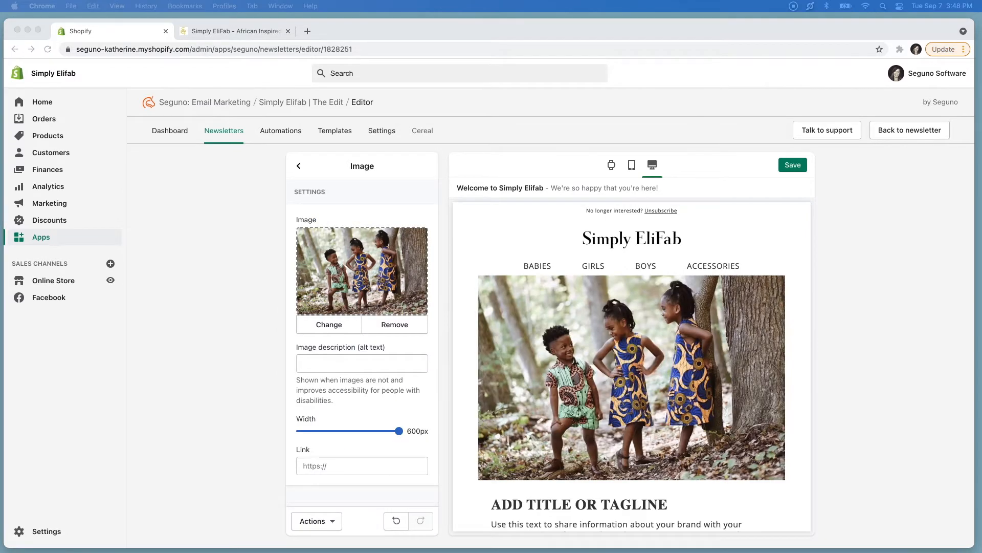
pyautogui.click(338, 470)
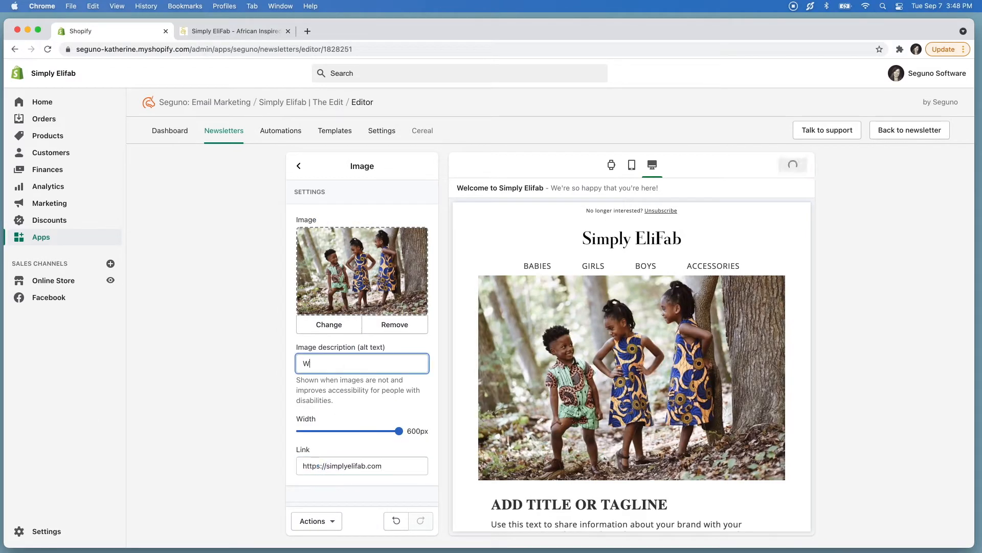
pyautogui.click(299, 165)
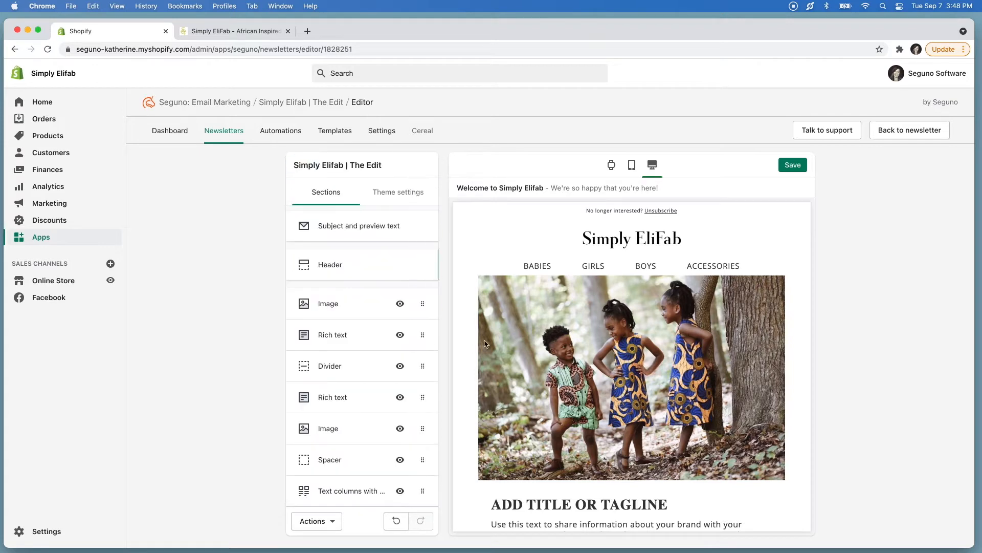
# - Clear the first rich text section's heading and replace its body with centered text reading "THANK YOU &" above "WELCOME"
pyautogui.click(356, 341)
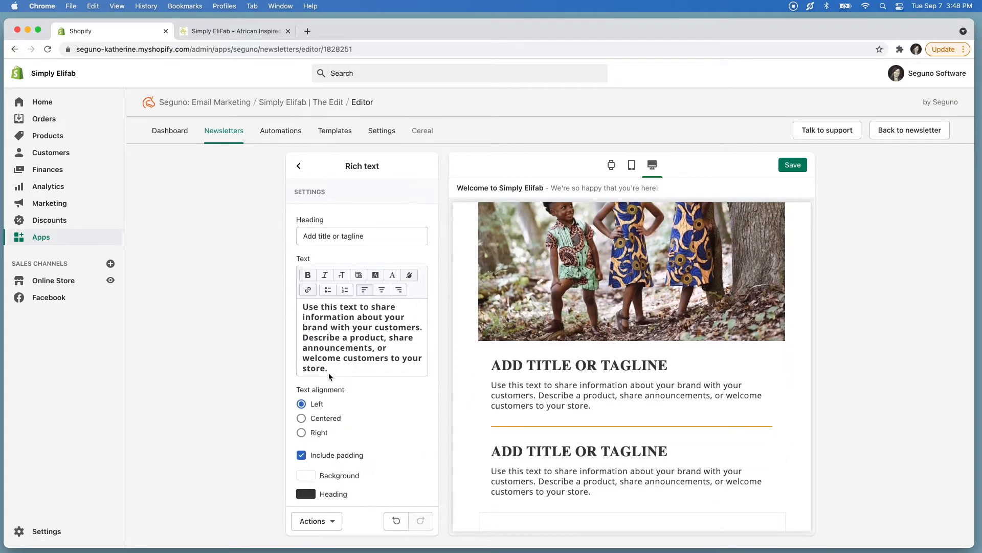
pyautogui.moveTo(330, 377); pyautogui.dragTo(292, 307)
pyautogui.click(309, 243)
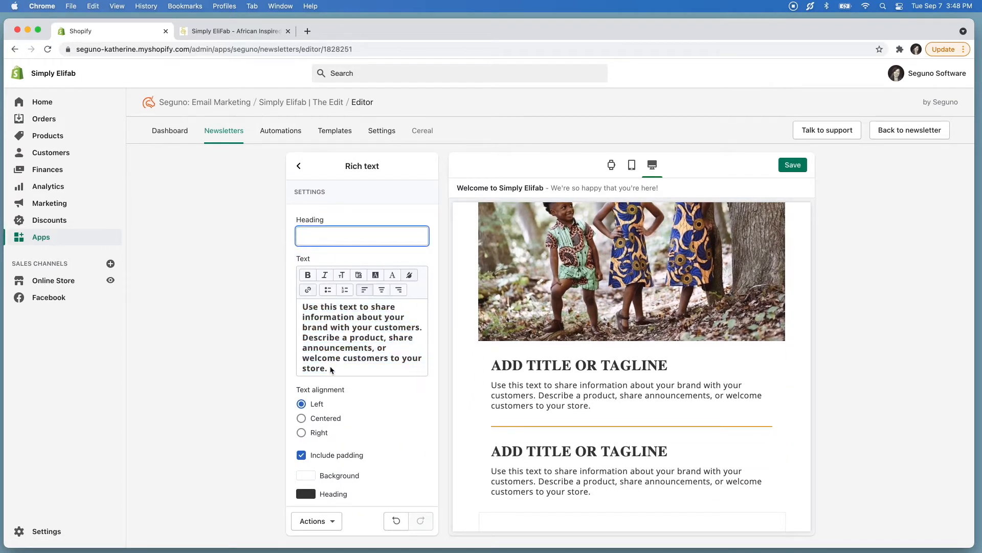
pyautogui.moveTo(330, 370); pyautogui.dragTo(296, 306)
pyautogui.write('THANK YOU &')
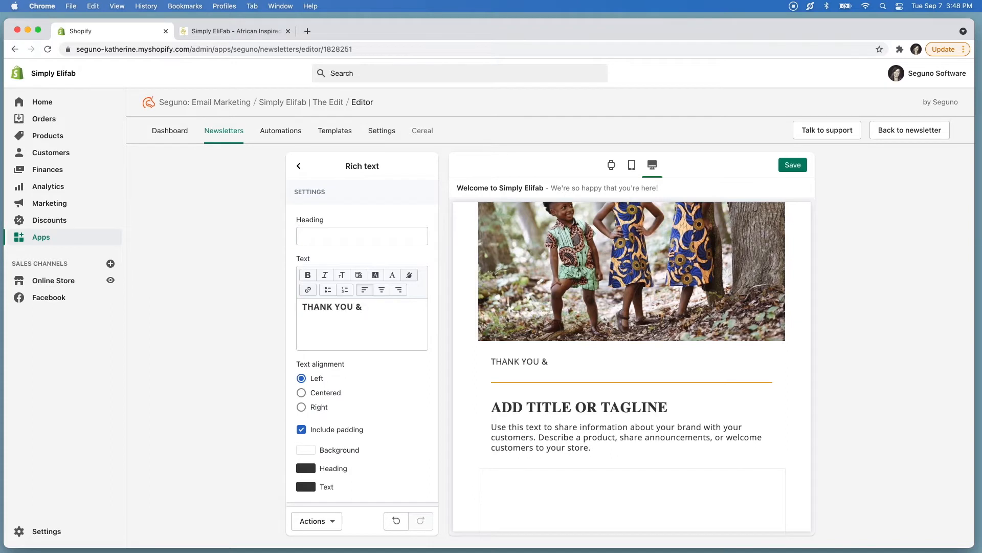
pyautogui.press('Return')
pyautogui.write('W')
pyautogui.click(302, 393)
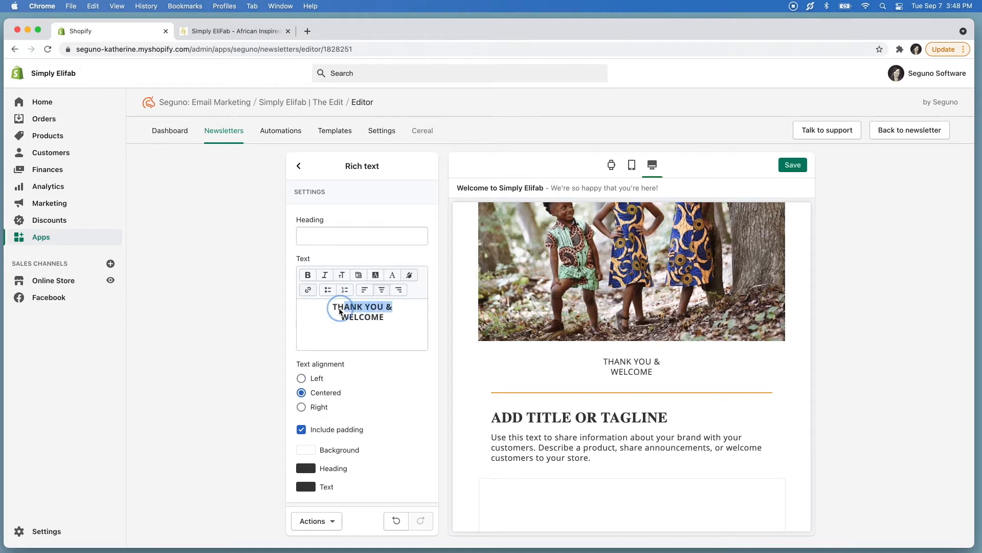
# - Set the font size of the "THANK YOU &" line to 24 px
pyautogui.click(393, 275)
pyautogui.scroll(-4, 410, 354)
pyautogui.click(311, 288)
pyautogui.moveTo(393, 307); pyautogui.dragTo(311, 297)
pyautogui.click(342, 275)
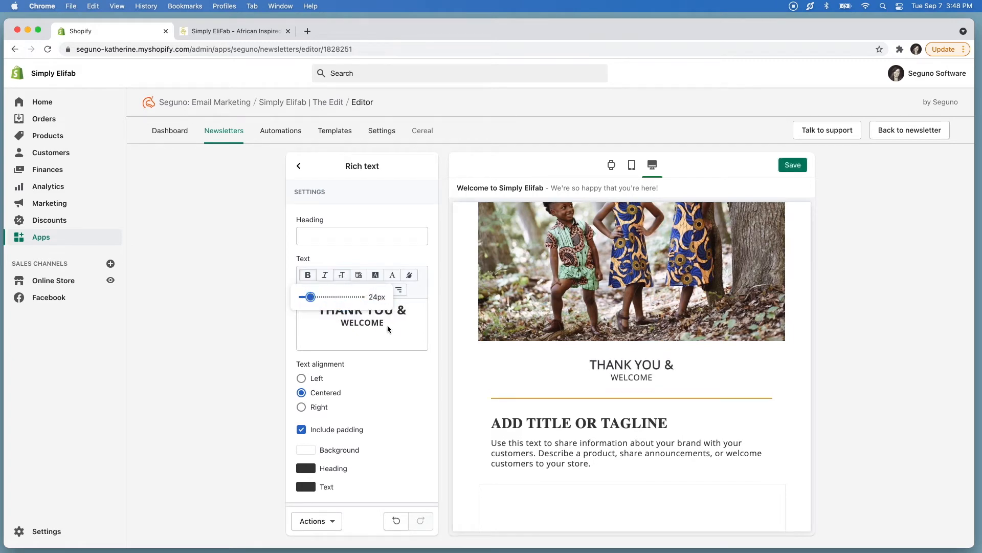
# - Change the "WELCOME" line to a serif font and enlarge it to 54 px
pyautogui.click(390, 279)
pyautogui.click(395, 340)
pyautogui.click(376, 322)
pyautogui.moveTo(394, 323); pyautogui.dragTo(357, 325)
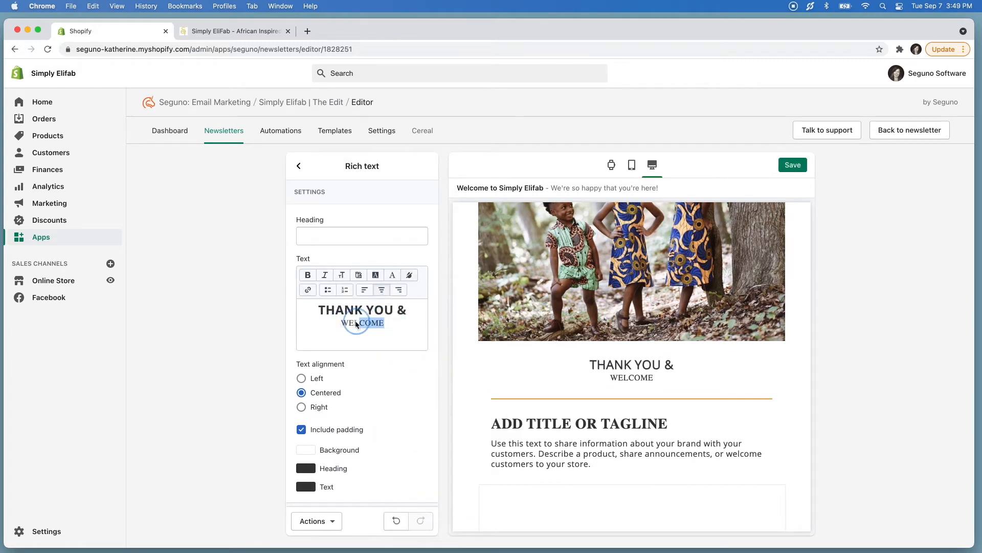
pyautogui.moveTo(306, 297); pyautogui.dragTo(331, 295)
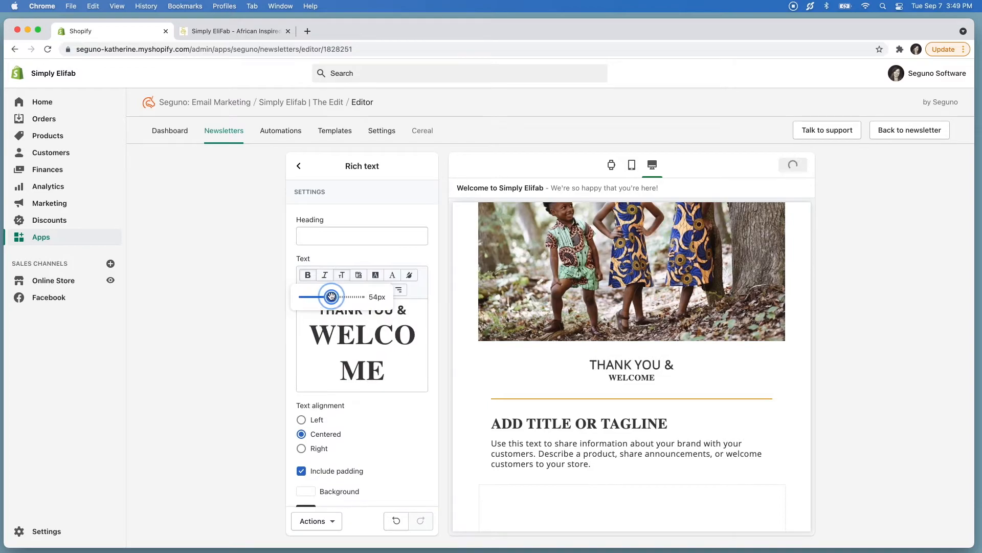
# - Examine the Simply EliFab store homepage for its heading, body text and button styling, then return to the newsletter editor
pyautogui.click(245, 32)
pyautogui.scroll(-15, 354, 333)
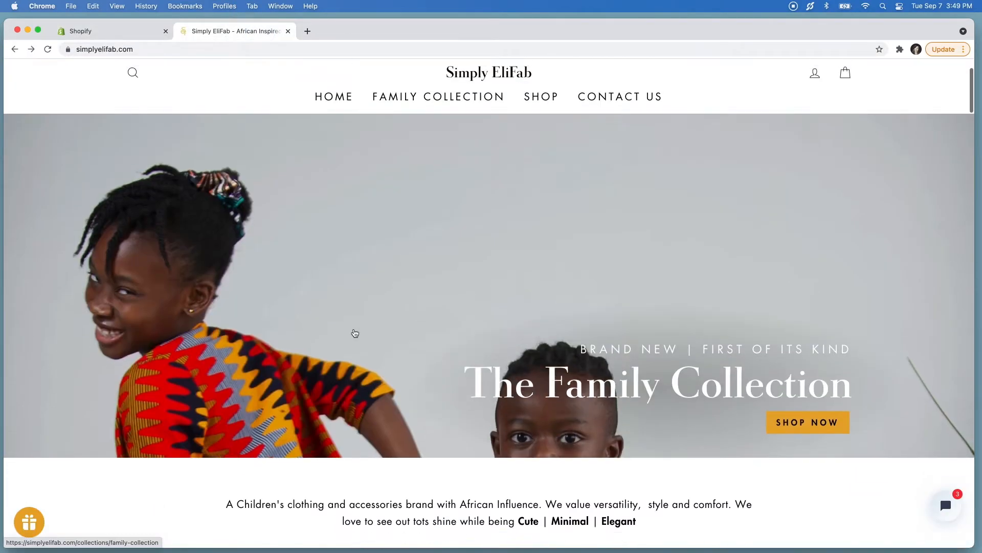
pyautogui.scroll(-10, 355, 333)
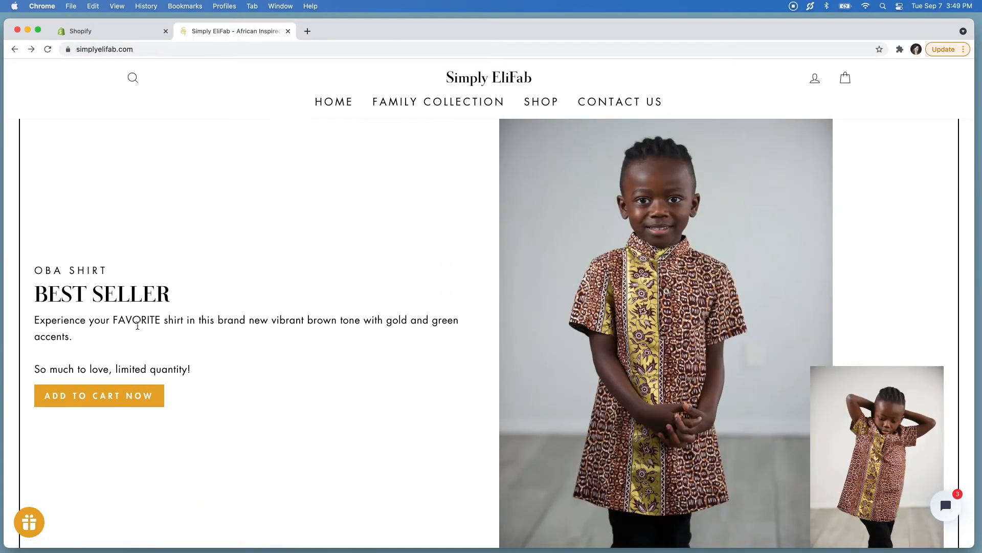
pyautogui.click(112, 32)
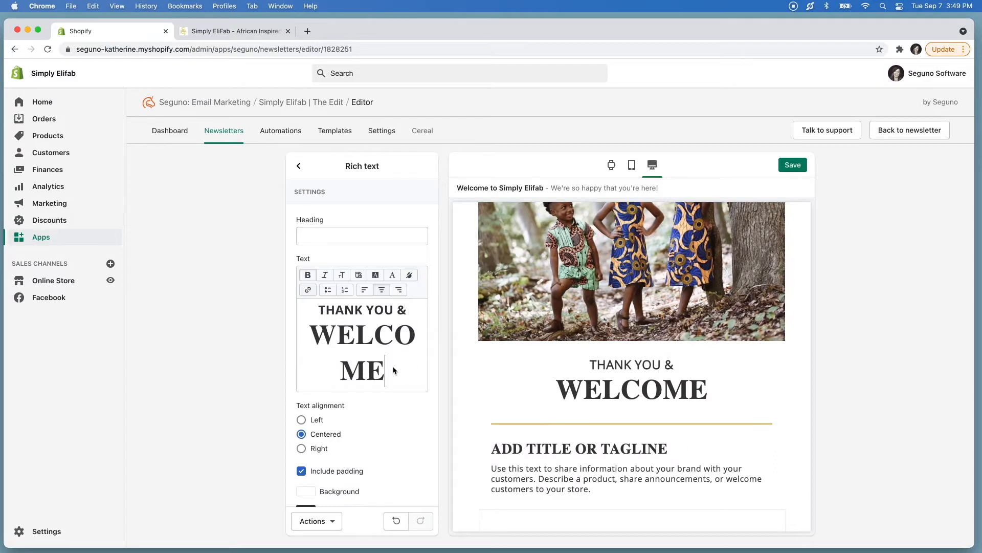
# - Turn off padding on the "WELCOME" text section and make the divider below it 10 px thick and 50% wide
pyautogui.scroll(-2, 359, 332)
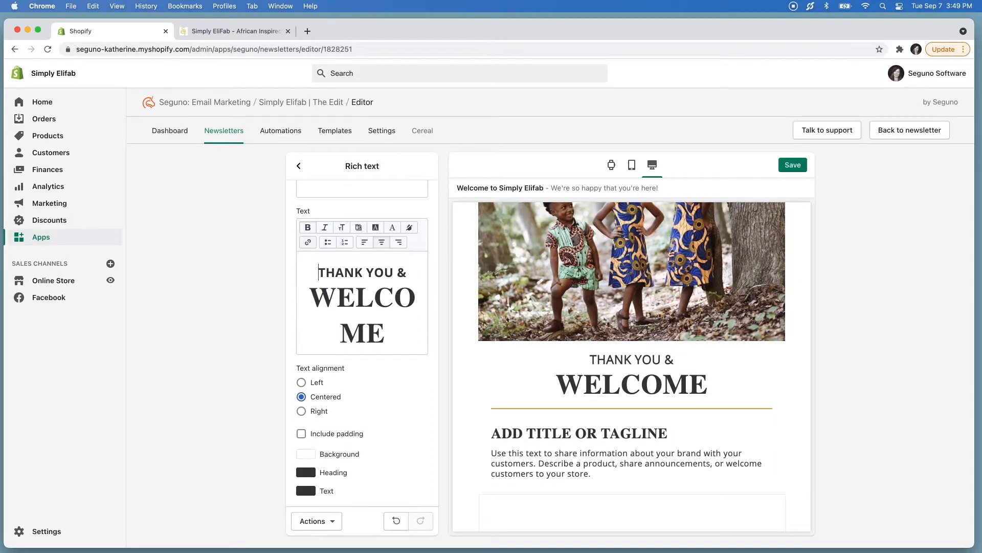
pyautogui.click(299, 166)
pyautogui.click(329, 369)
pyautogui.moveTo(341, 294); pyautogui.dragTo(405, 295)
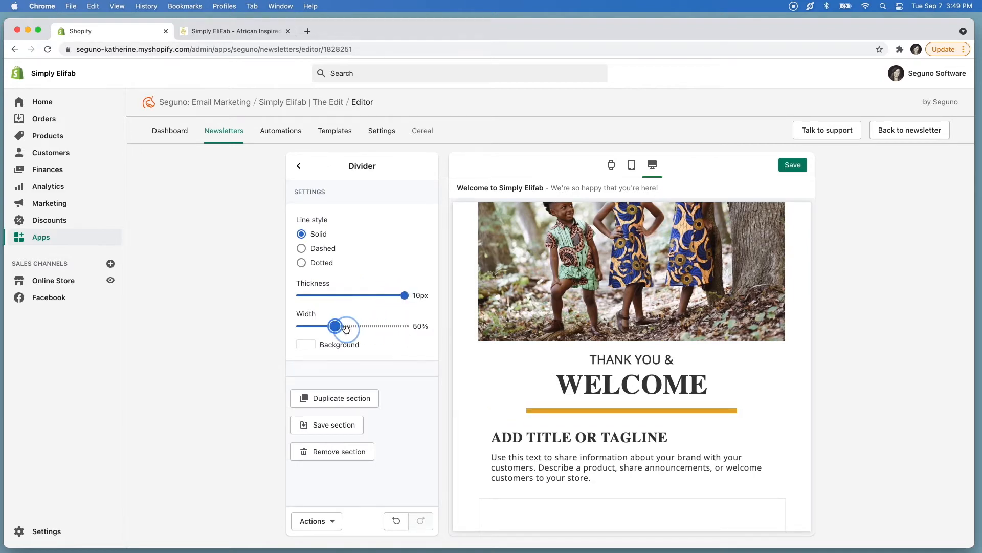
pyautogui.scroll(3, 512, 338)
pyautogui.scroll(-2, 511, 338)
pyautogui.click(299, 167)
# - Clear the second rich text section's heading and replace its body with the message starting "Thank you for making our day and signing up for our emails!"
pyautogui.scroll(-2, 342, 357)
pyautogui.click(362, 323)
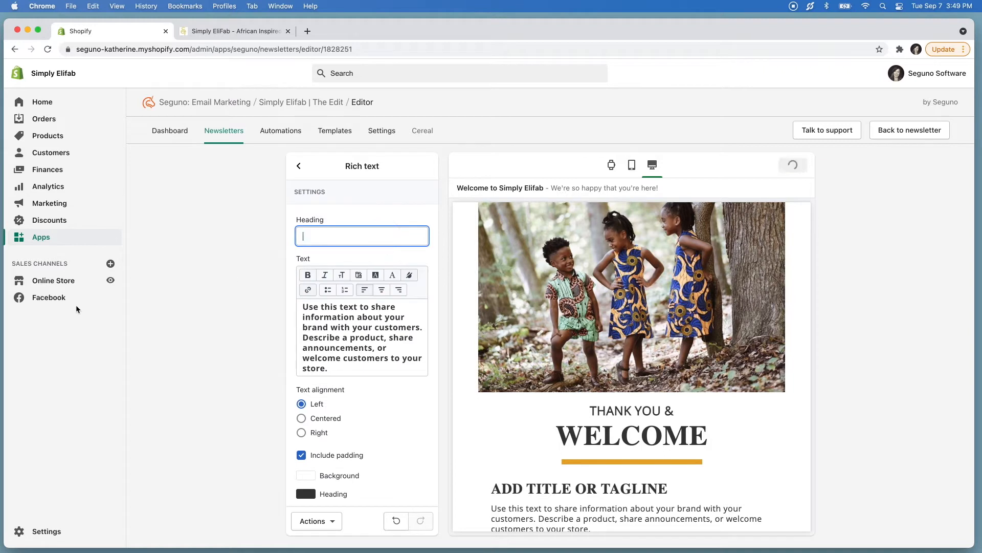
pyautogui.press('super+Tab')
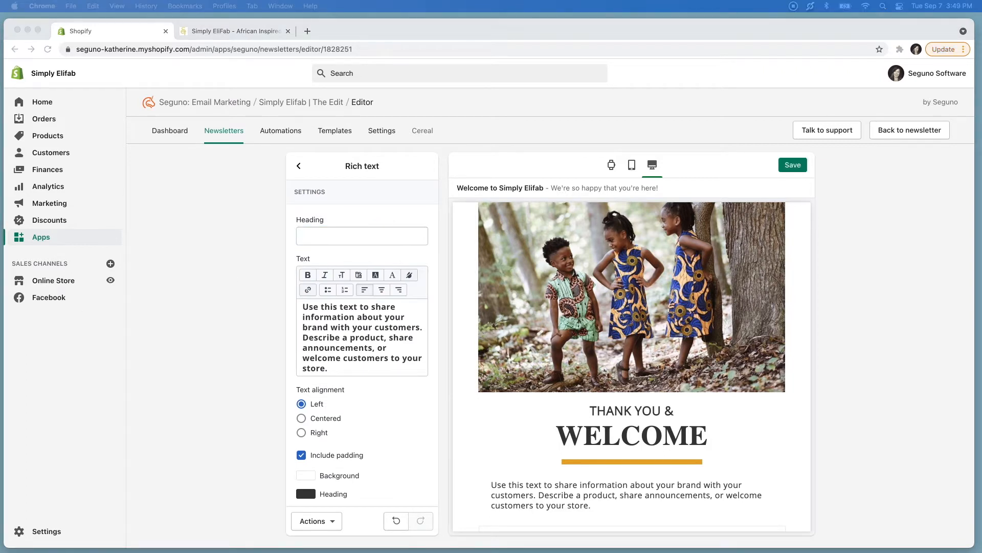
pyautogui.moveTo(340, 369); pyautogui.dragTo(300, 315)
pyautogui.write("Thank you for making our day and signing up for our emails! Now that you’re on the list, you’ll be the first to shop our newest additions and never miss out on a sale or special offer.  Our goal has always been to put African Ankara prints front and center in kids fashion–they're fun, vibrant, energetic and perfectly suited for kids. Our pieces are designed with comfort and versatility in mind, so you can embrace our prints year-round.  We can’t wait to see your little one in our creations. Happy shopping!")
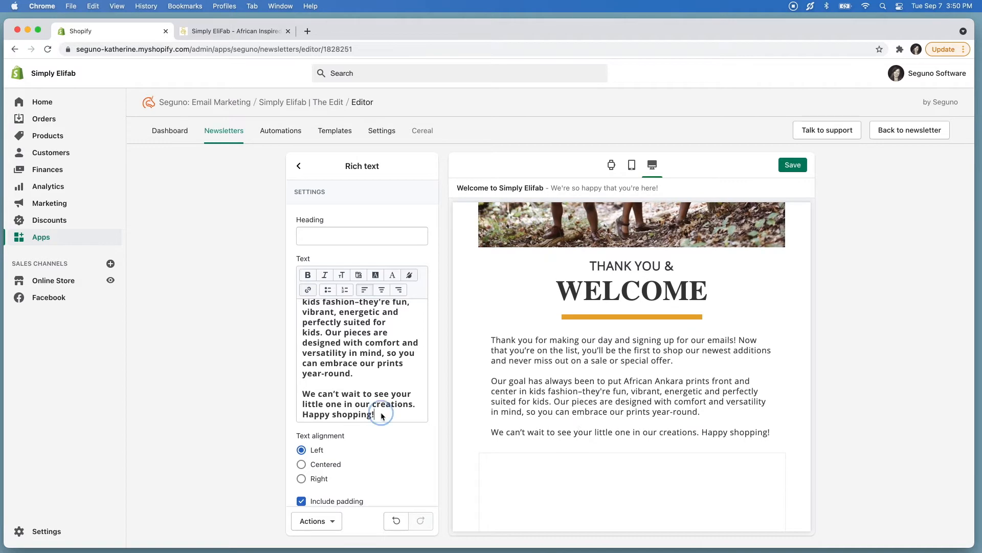
pyautogui.click(299, 165)
# - Start a Canva design for the image section below the thank-you message with custom dimensions of 1200 × 200 px
pyautogui.scroll(-3, 614, 389)
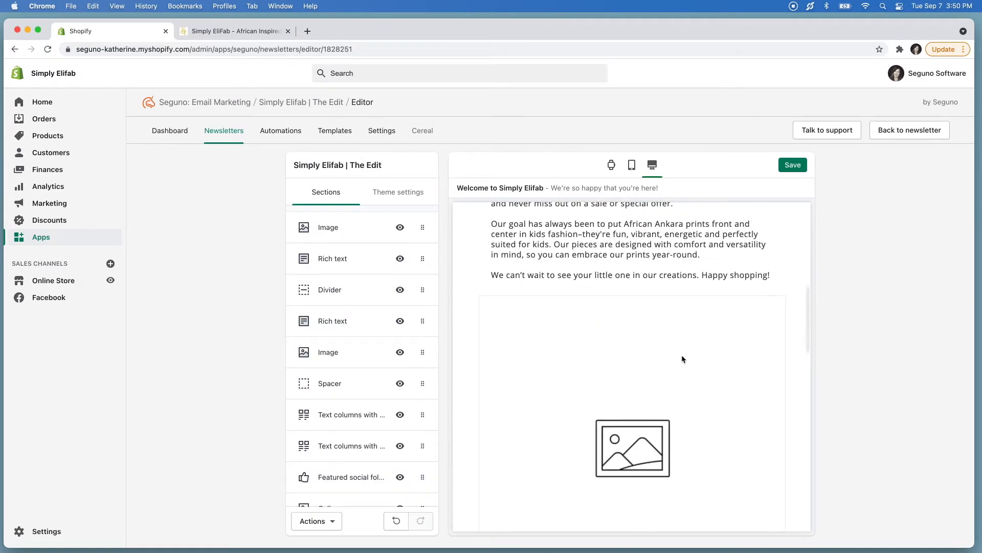
pyautogui.click(329, 353)
pyautogui.click(381, 295)
pyautogui.click(408, 368)
pyautogui.click(418, 379)
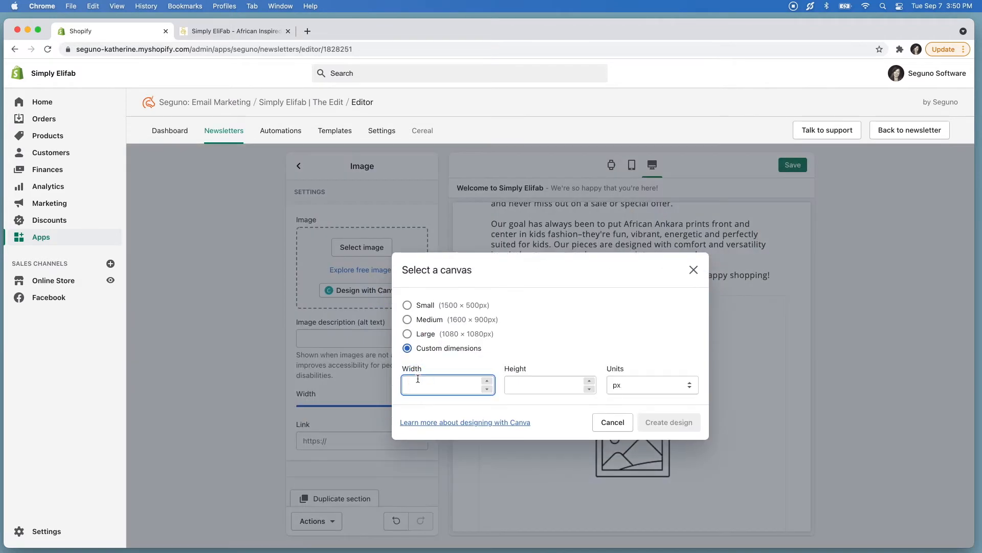
pyautogui.write('200')
pyautogui.click(669, 422)
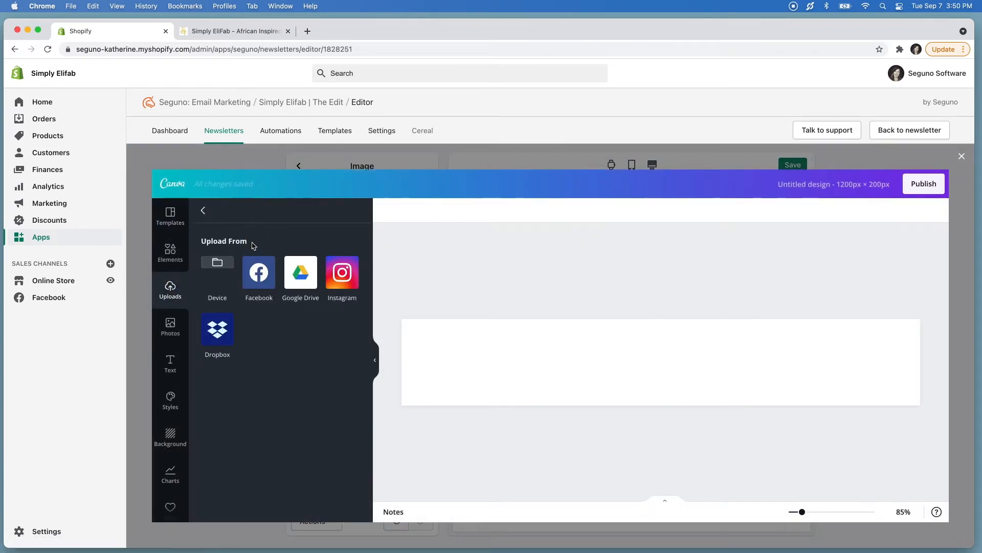
# - Upload the round portrait image from the Simply EliFab folder on the device and place it on the canvas
pyautogui.click(217, 262)
pyautogui.doubleClick(220, 259)
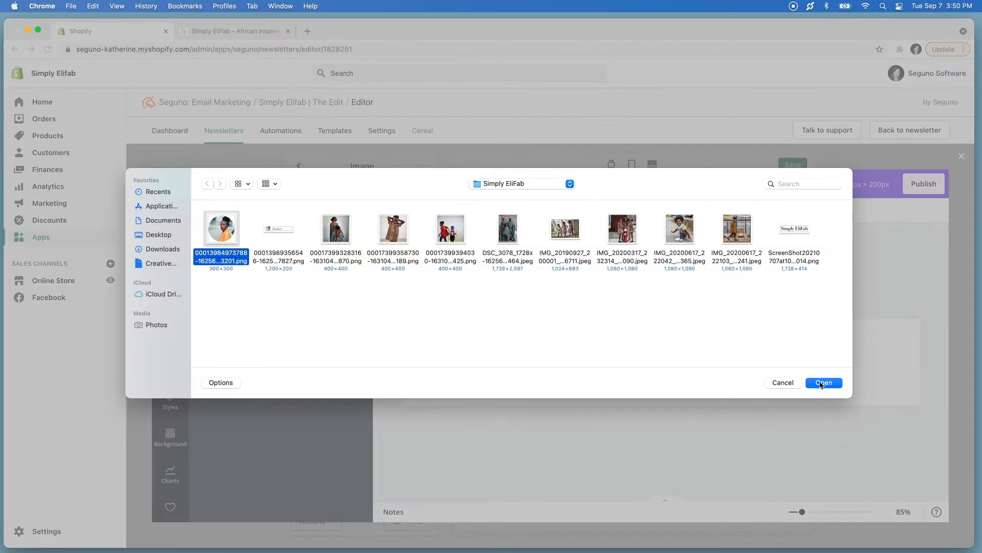
pyautogui.click(375, 360)
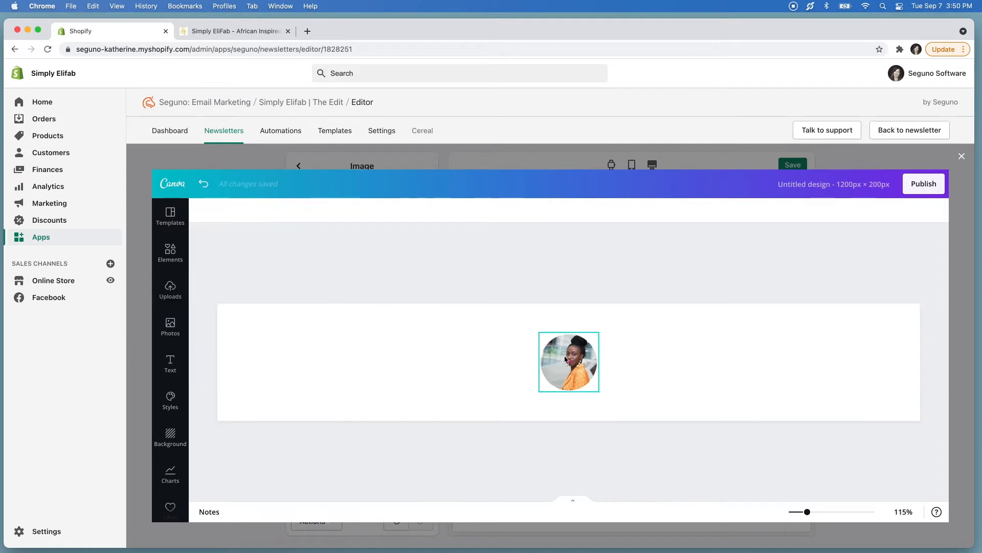
# - Enlarge the round portrait to the full height of the banner and position it near the banner's left end
pyautogui.moveTo(567, 364); pyautogui.dragTo(269, 381)
pyautogui.moveTo(301, 349); pyautogui.dragTo(352, 328)
pyautogui.moveTo(241, 409); pyautogui.dragTo(228, 414)
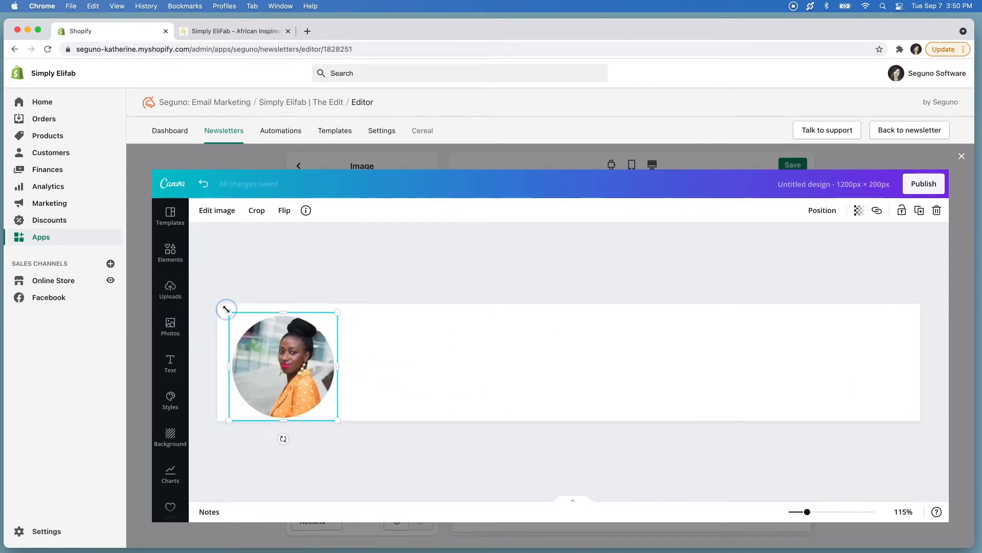
pyautogui.moveTo(227, 310); pyautogui.dragTo(217, 302)
pyautogui.click(456, 365)
pyautogui.click(279, 360)
pyautogui.moveTo(279, 363); pyautogui.dragTo(303, 362)
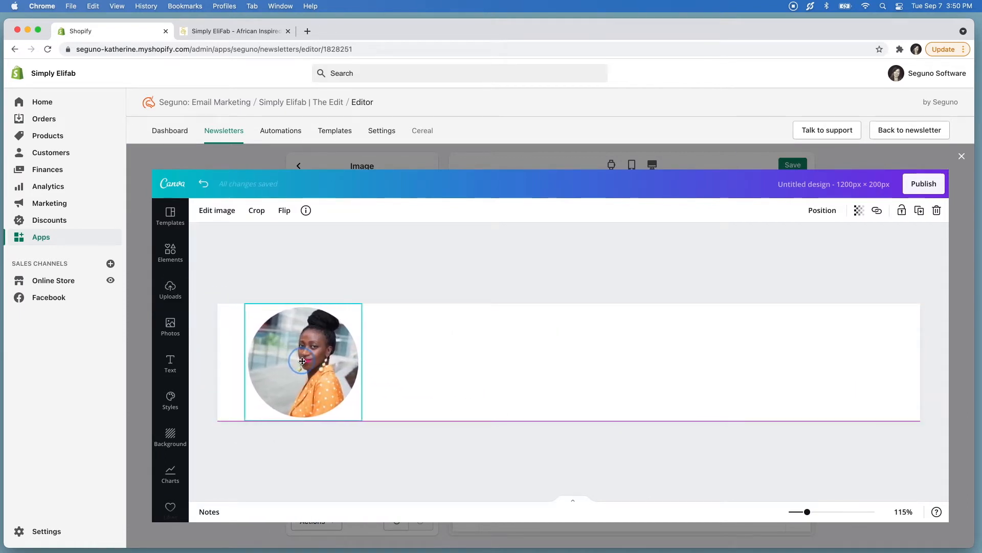
pyautogui.click(447, 364)
# - Add a heading text box beside the portrait and scale it up to a font size of about 69
pyautogui.click(170, 364)
pyautogui.click(230, 280)
pyautogui.moveTo(604, 346); pyautogui.dragTo(535, 347)
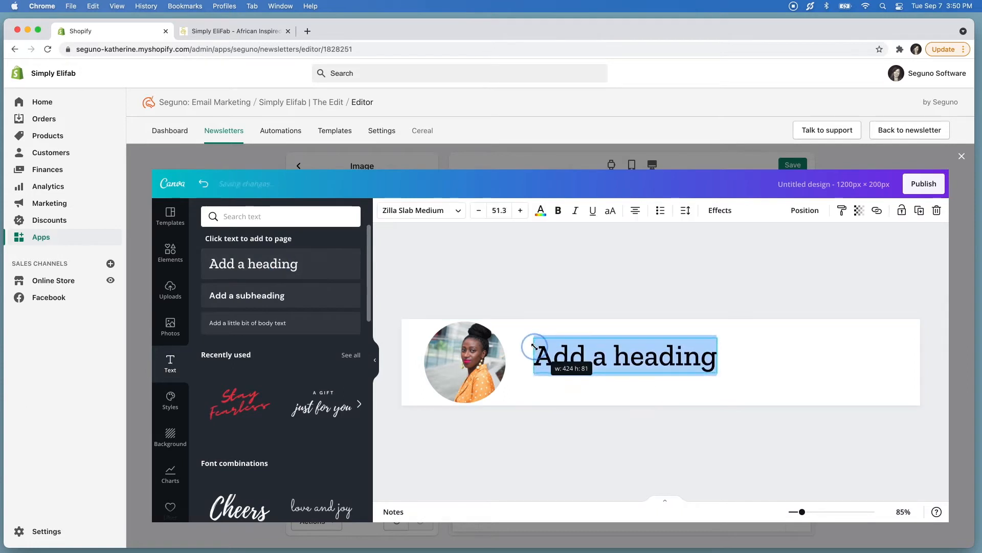
pyautogui.moveTo(718, 374); pyautogui.dragTo(782, 390)
pyautogui.click(844, 355)
pyautogui.moveTo(694, 361); pyautogui.dragTo(687, 360)
# - Change the heading's font to Holiday and replace its placeholder text with the signer's first name
pyautogui.click(458, 211)
pyautogui.scroll(-1, 241, 358)
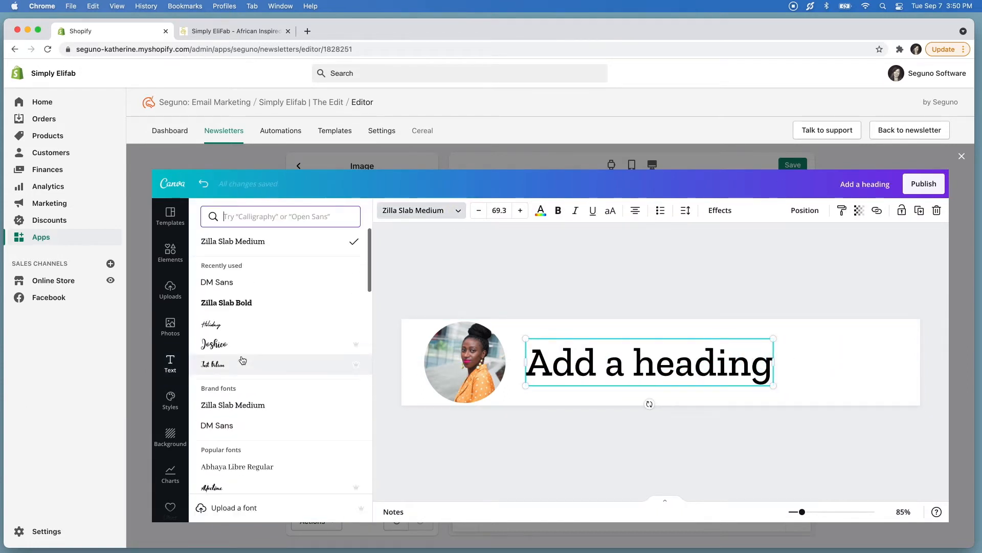
pyautogui.click(260, 323)
pyautogui.doubleClick(598, 354)
pyautogui.write('Christiana')
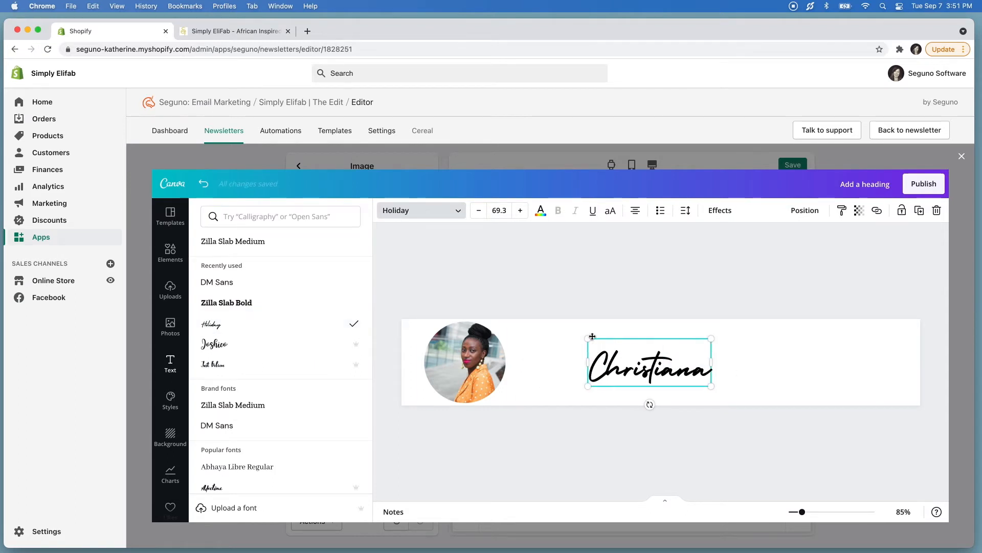
# - Enlarge the handwritten name, position it beside the portrait, and publish the design to the newsletter
pyautogui.moveTo(589, 338); pyautogui.dragTo(508, 307)
pyautogui.click(766, 371)
pyautogui.moveTo(636, 372); pyautogui.dragTo(686, 372)
pyautogui.click(763, 371)
pyautogui.click(815, 388)
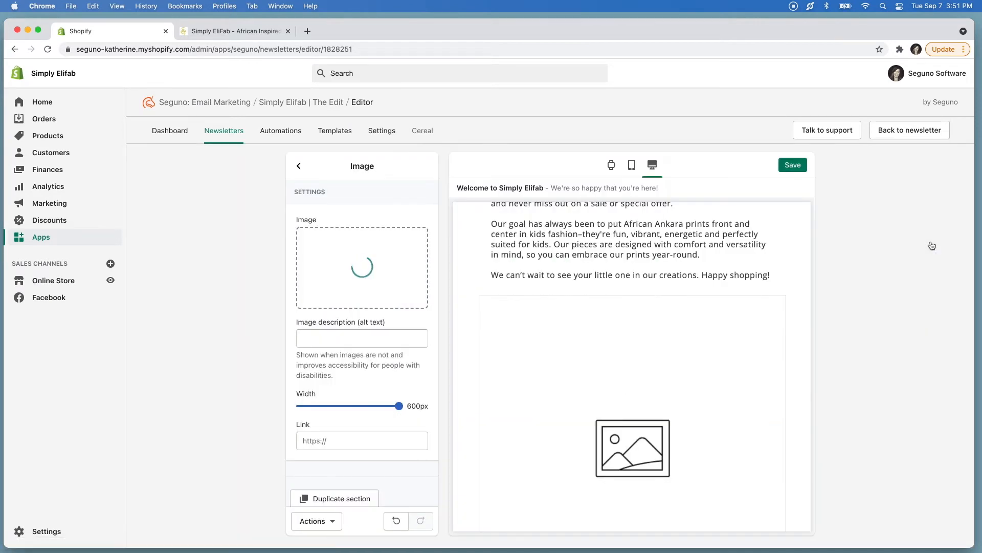
pyautogui.scroll(5, 730, 352)
pyautogui.scroll(-4, 727, 350)
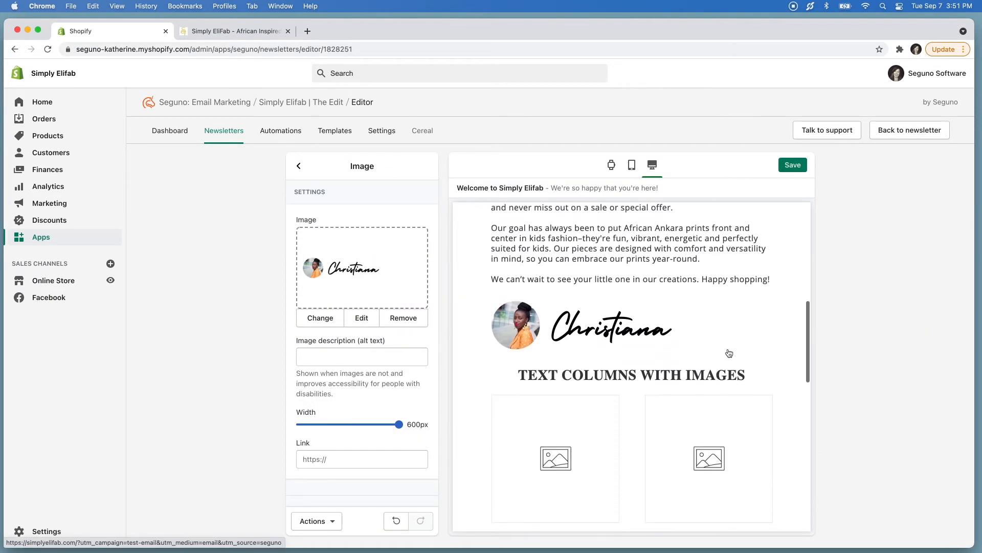
pyautogui.write('Christiana')
pyautogui.click(339, 459)
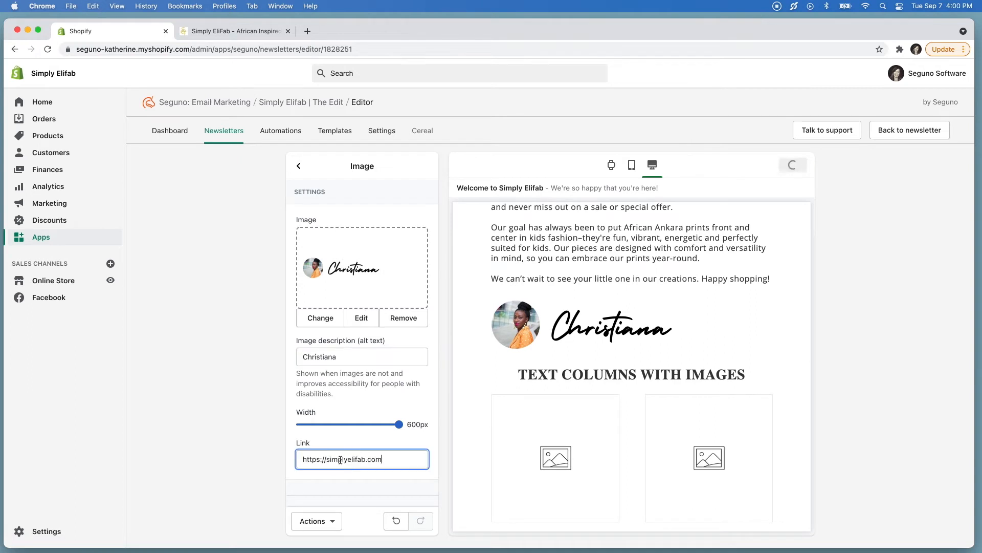
pyautogui.click(300, 167)
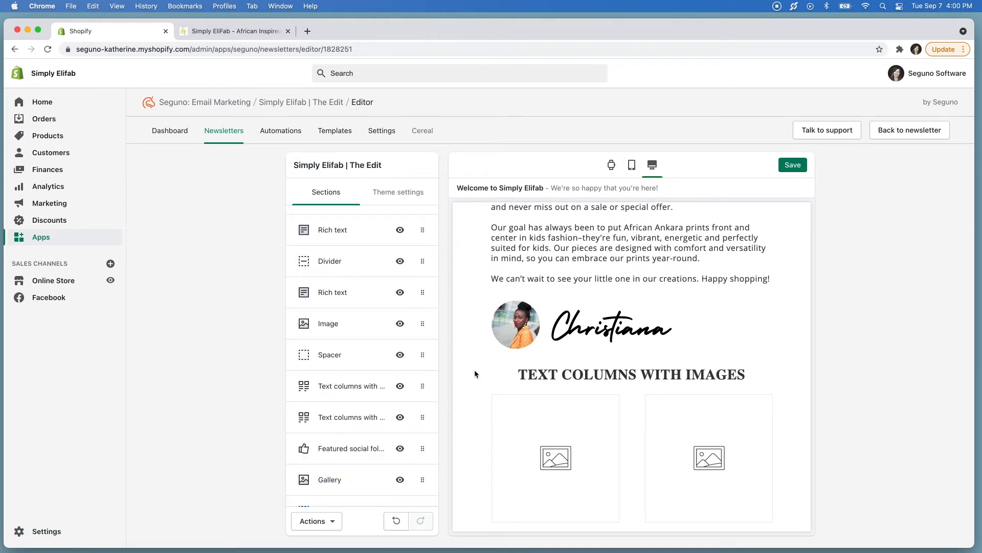
# - Clear the heading of the first text-columns-with-images section
pyautogui.scroll(-2, 474, 370)
pyautogui.click(358, 386)
pyautogui.tripleClick(404, 239)
pyautogui.press('BackSpace')
# - Fill the section's first column with the library photo of three girls around a fire hydrant
pyautogui.scroll(-1, 368, 282)
pyautogui.click(369, 323)
pyautogui.scroll(-3, 370, 405)
pyautogui.click(365, 341)
pyautogui.scroll(-3, 373, 409)
pyautogui.click(413, 527)
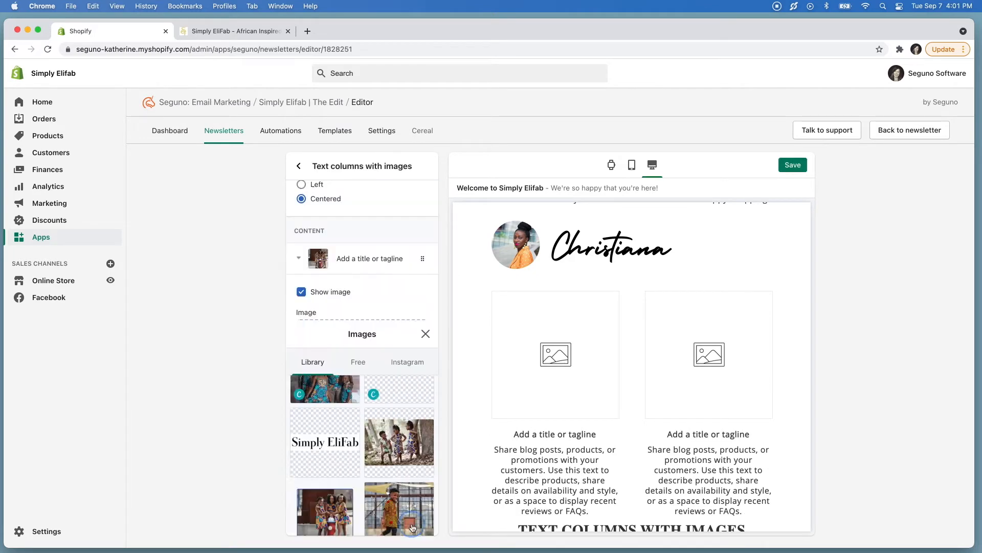
# - Set the first column's alt text to "Shop Girls" and clear its placeholder heading
pyautogui.scroll(-2, 362, 395)
pyautogui.scroll(-1, 393, 380)
pyautogui.moveTo(392, 378); pyautogui.dragTo(272, 370)
pyautogui.press('BackSpace')
pyautogui.scroll(-2, 368, 410)
pyautogui.moveTo(368, 408); pyautogui.dragTo(280, 335)
pyautogui.press('BackSpace')
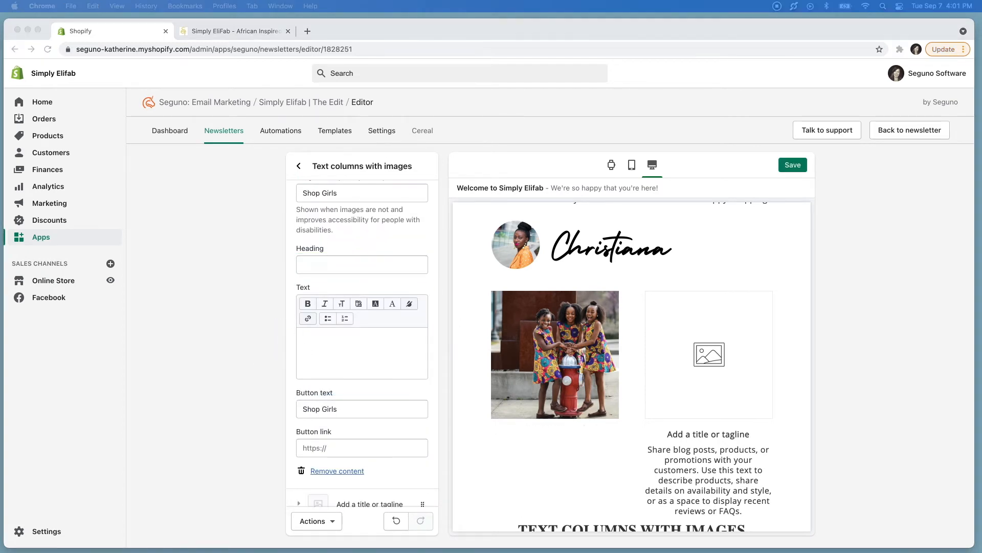
pyautogui.click(358, 448)
pyautogui.write('https://simplyelifab.com/collections/shop-girls')
# - Give the second column a "Shop Boys" button linking to its collection on simplyelifab.com
pyautogui.scroll(-2, 357, 440)
pyautogui.click(351, 410)
pyautogui.scroll(-5, 384, 291)
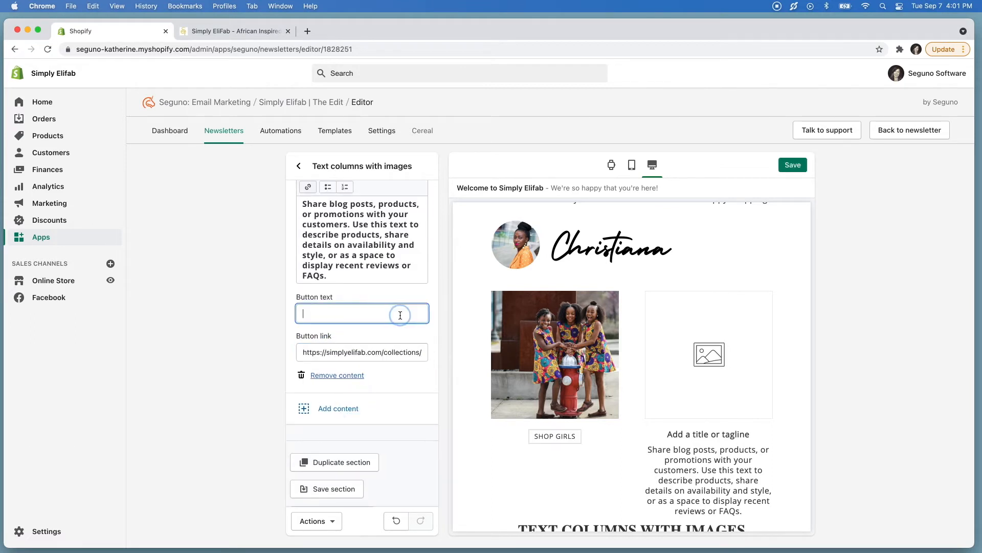
pyautogui.write('Shop Boys')
# - Clear the placeholder text and heading of the "Shop Boys" column
pyautogui.scroll(3, 364, 307)
pyautogui.moveTo(337, 342); pyautogui.dragTo(298, 261)
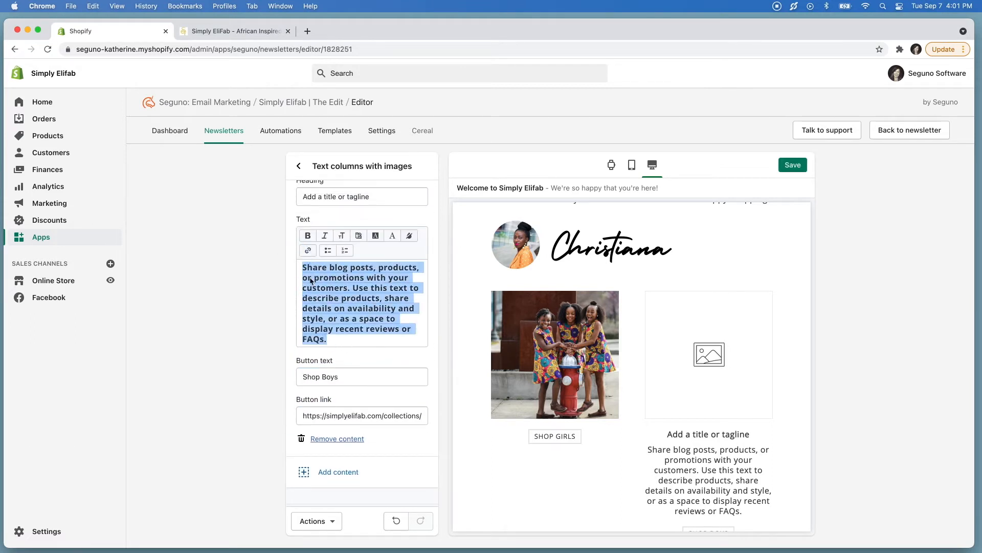
pyautogui.press('BackSpace')
pyautogui.moveTo(376, 306); pyautogui.dragTo(268, 304)
pyautogui.press('BackSpace')
# - Set the second column's alt text to "Shop Boys" and insert the library photo of the boy in the yellow patterned shirt
pyautogui.scroll(3, 360, 281)
pyautogui.click(360, 299)
pyautogui.write('Shop Boys')
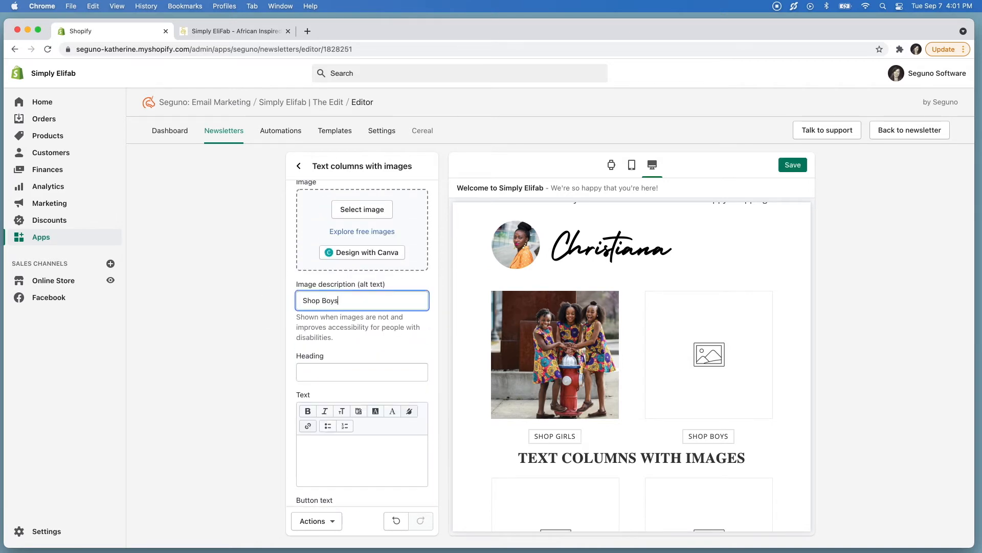
pyautogui.click(373, 210)
pyautogui.click(399, 469)
pyautogui.click(421, 520)
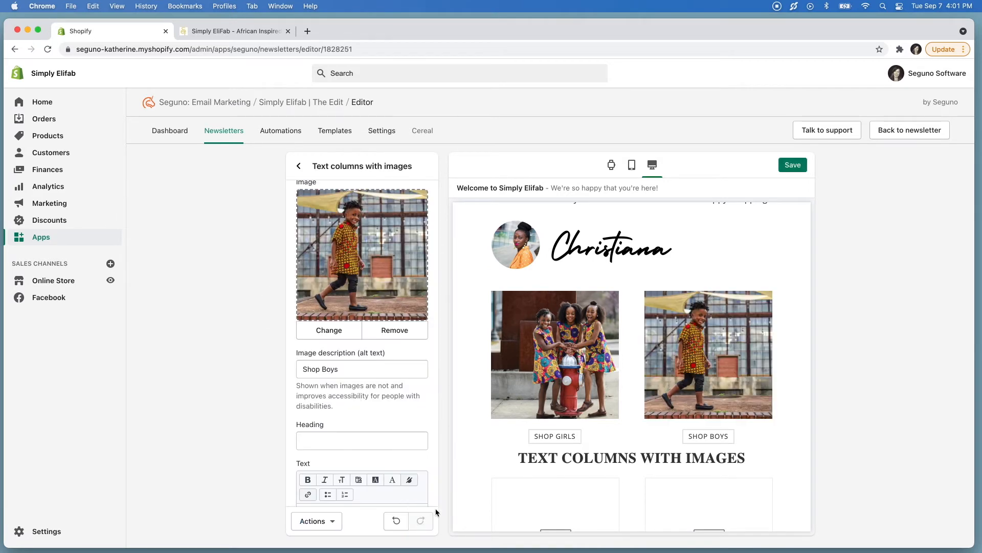
# - Clear the second text-columns section's heading and fill its first column with the library photo of the crouching toddler
pyautogui.scroll(-2, 481, 488)
pyautogui.click(299, 166)
pyautogui.click(320, 383)
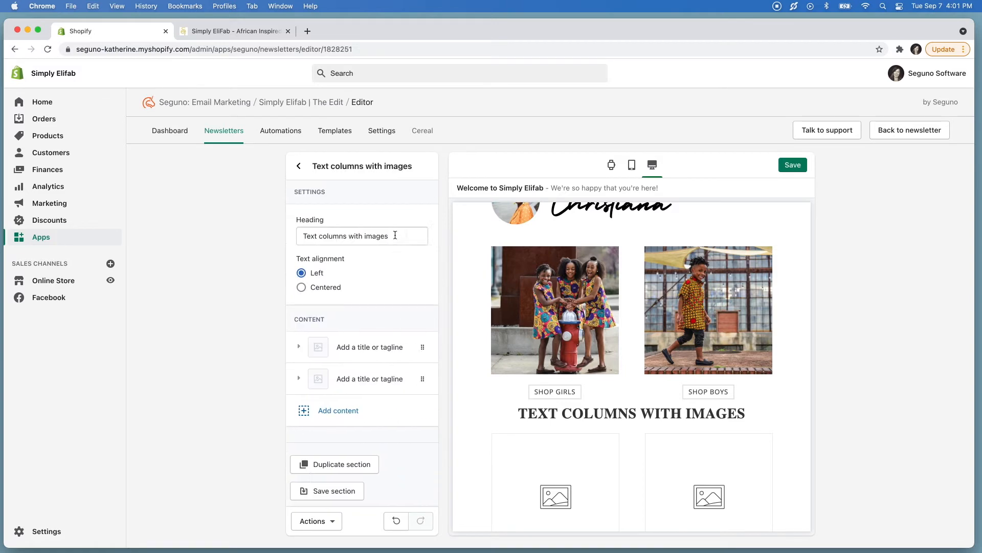
pyautogui.click(358, 355)
pyautogui.click(362, 367)
pyautogui.click(327, 406)
pyautogui.click(412, 519)
# - Set the toddler column's alt text to "Shop Baby" and clear its placeholder heading and text
pyautogui.scroll(-2, 390, 443)
pyautogui.click(373, 379)
pyautogui.write('Shop Ba')
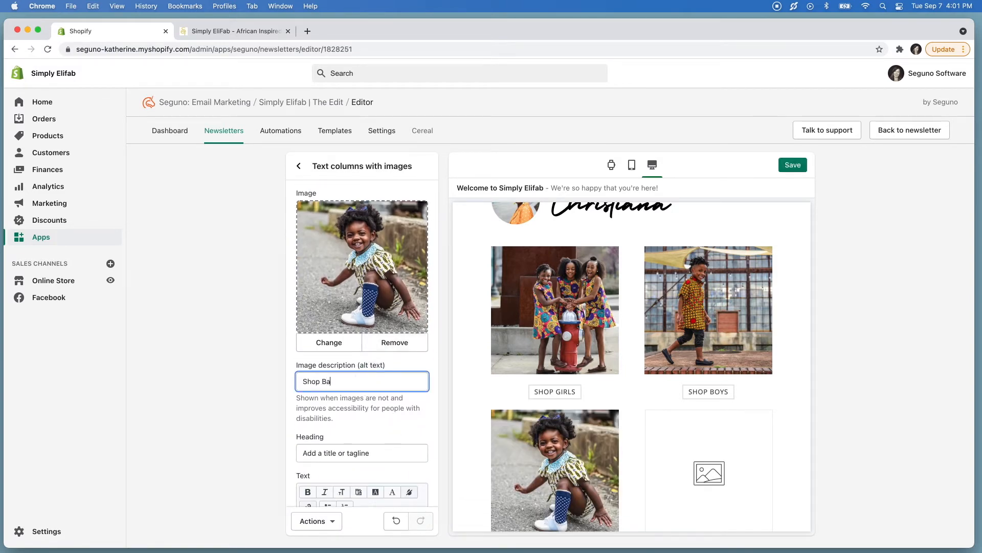
pyautogui.write('by')
pyautogui.scroll(-3, 373, 380)
pyautogui.moveTo(379, 324); pyautogui.dragTo(261, 332)
pyautogui.press('BackSpace')
pyautogui.moveTo(332, 466); pyautogui.dragTo(297, 398)
pyautogui.press('BackSpace')
pyautogui.scroll(-2, 329, 404)
pyautogui.click(330, 378)
pyautogui.write('sh')
pyautogui.press('super+Tab')
pyautogui.click(339, 416)
pyautogui.write('https://simplyelifab.com/collections/baby')
# - Fill the section's second column with the library photo of the family in blue prints and set its alt text to "Shop Family"
pyautogui.scroll(10, 360, 380)
pyautogui.click(339, 264)
pyautogui.click(325, 321)
pyautogui.click(414, 520)
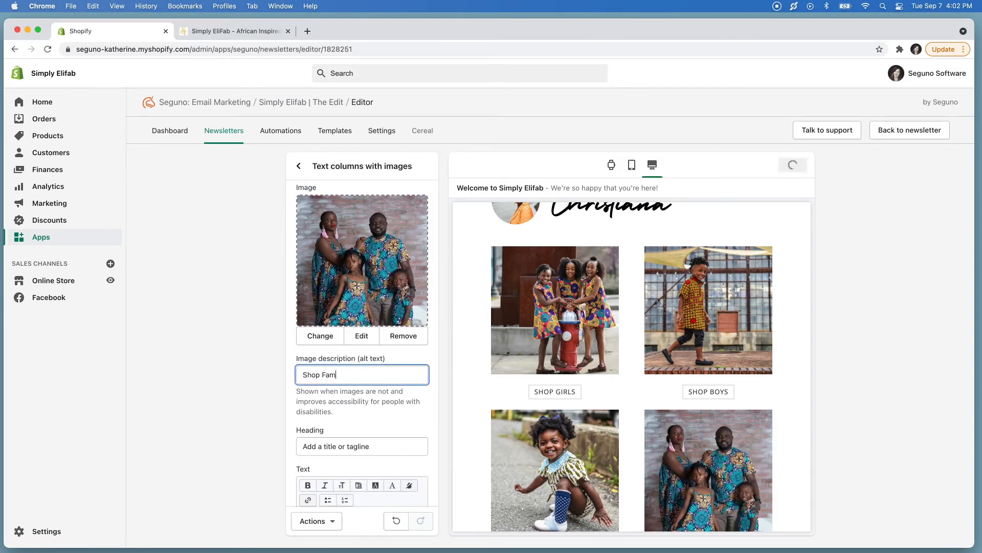
# - Clear the placeholder heading and text of the family photo column
pyautogui.scroll(-5, 475, 419)
pyautogui.press('BackSpace')
pyautogui.scroll(-5, 340, 457)
pyautogui.tripleClick(342, 460)
pyautogui.press('BackSpace')
pyautogui.scroll(-3, 358, 428)
pyautogui.click(358, 395)
pyautogui.write('Shop Family')
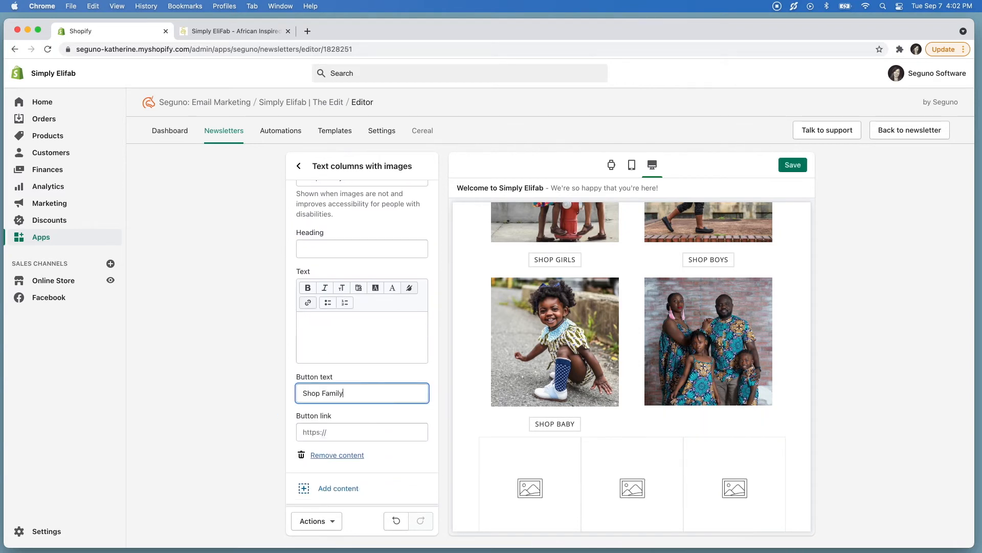
pyautogui.click(385, 437)
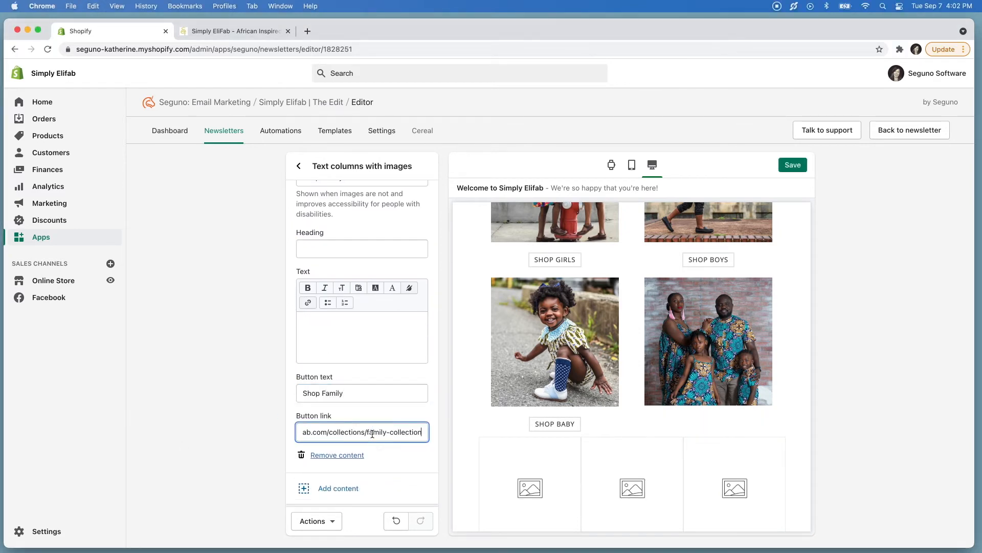
pyautogui.click(299, 166)
# - Switch the newsletter preview to the mobile layout and examine how the sections stack from the logo to the shop columns
pyautogui.scroll(4, 643, 327)
pyautogui.click(632, 165)
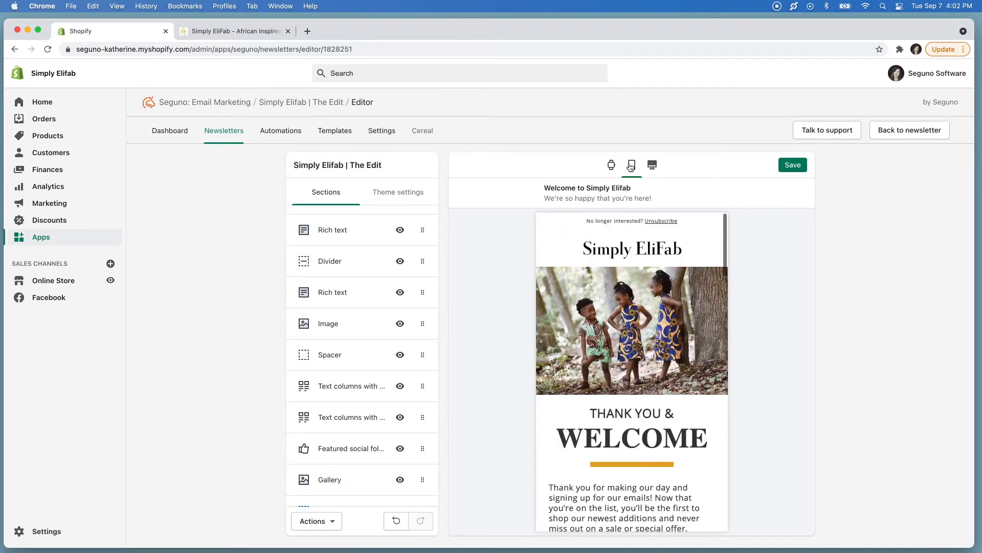
pyautogui.scroll(-20, 628, 468)
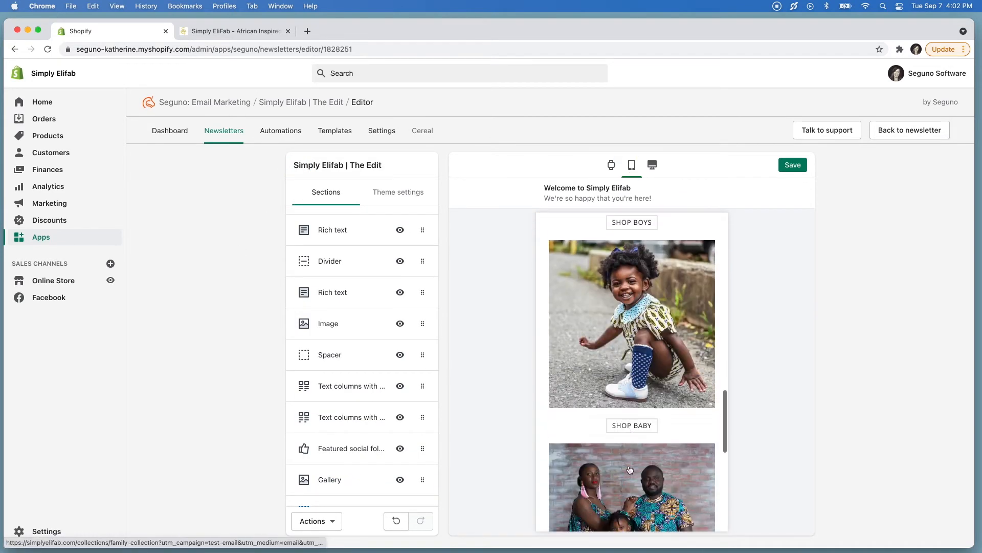
# - Return the preview to the desktop layout and set the featured social follow section's account to Instagram
pyautogui.click(652, 164)
pyautogui.scroll(-3, 353, 388)
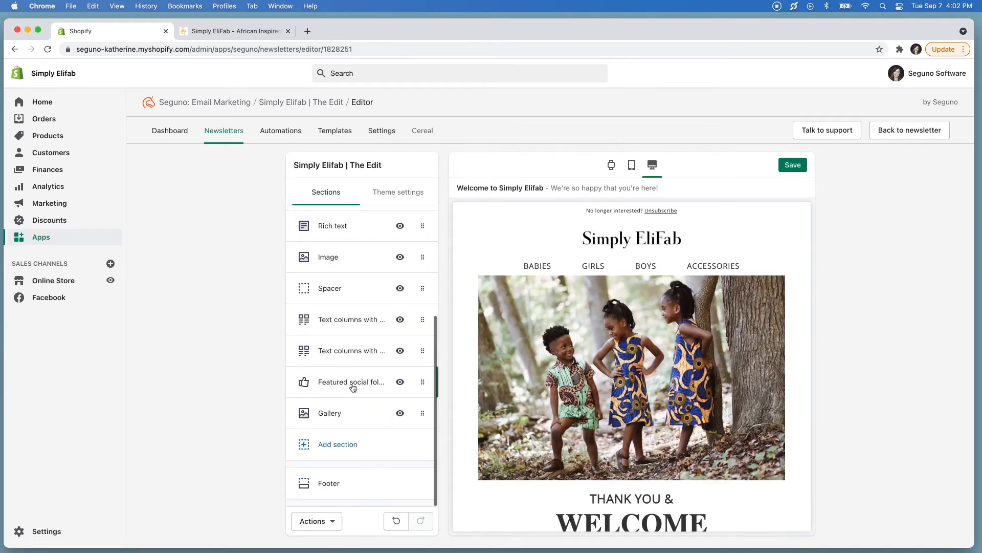
pyautogui.click(353, 387)
pyautogui.click(417, 225)
pyautogui.click(410, 259)
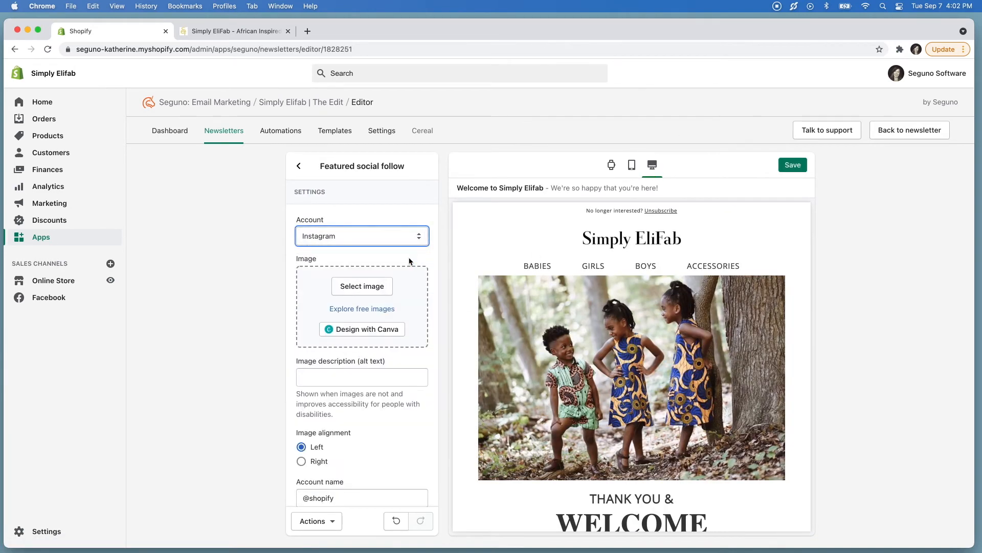
pyautogui.scroll(-3, 403, 434)
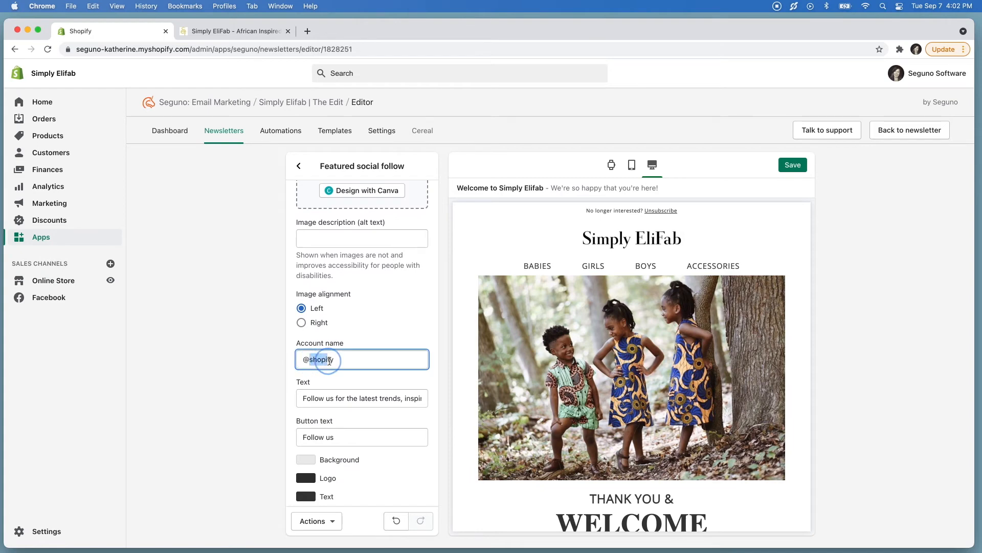
pyautogui.click(251, 30)
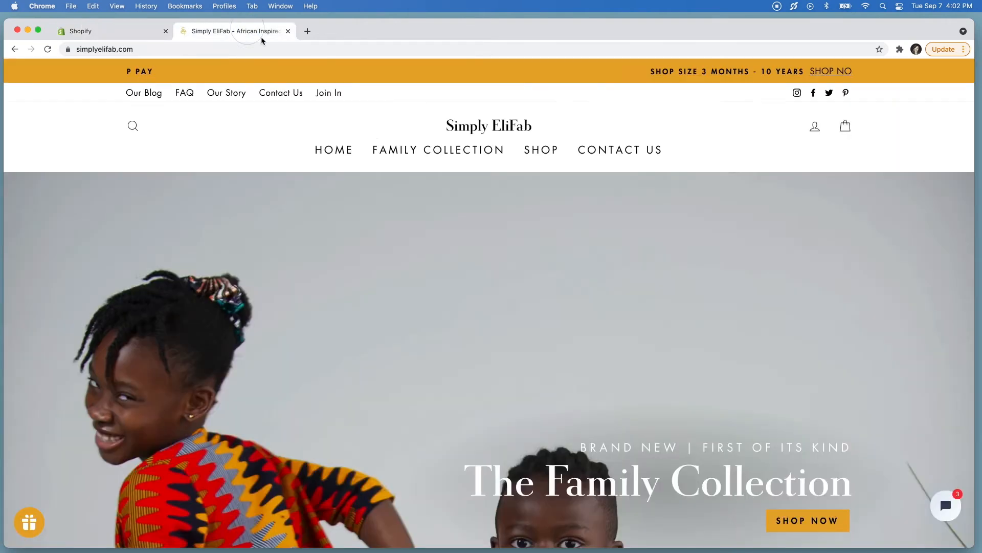
pyautogui.click(797, 94)
pyautogui.click(233, 48)
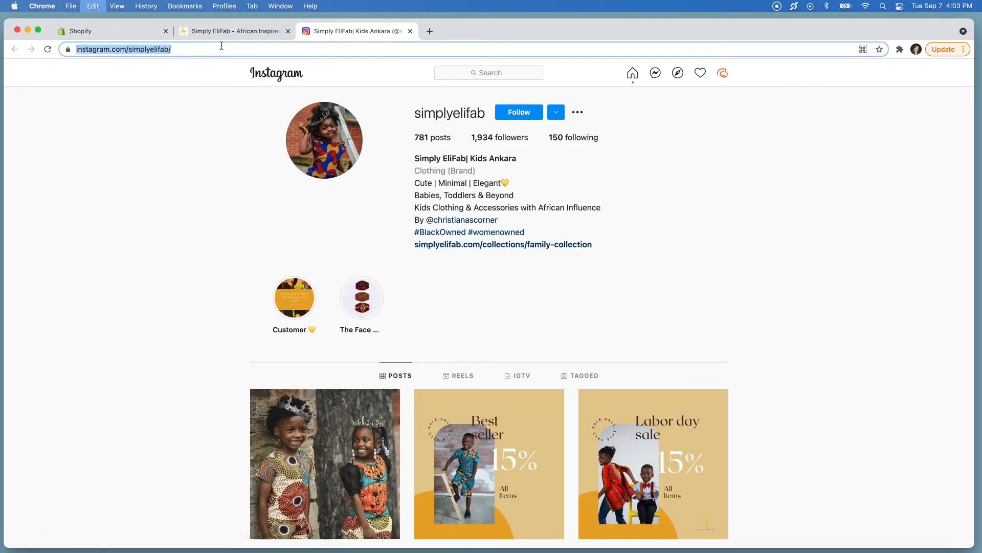
pyautogui.click(134, 31)
pyautogui.scroll(-2, 357, 435)
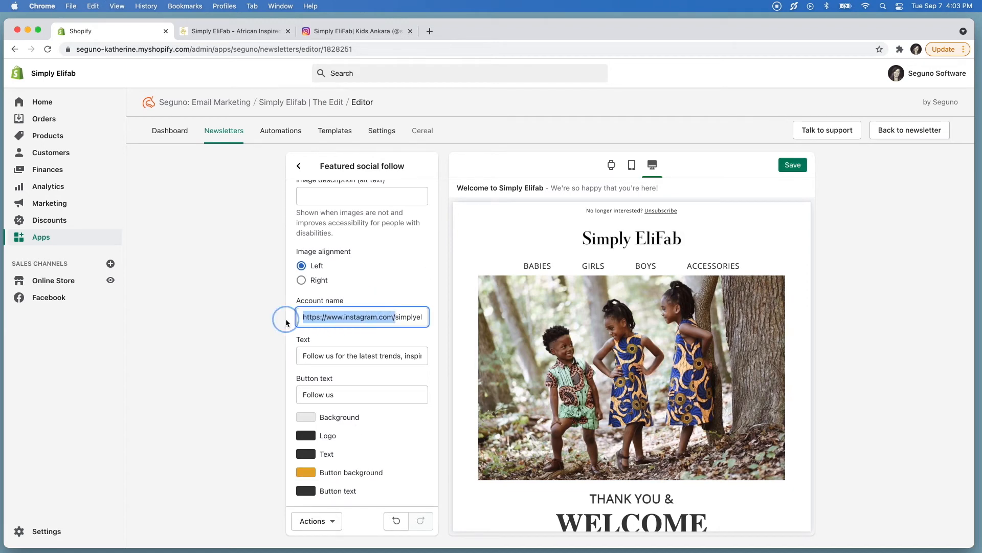
pyautogui.scroll(-3, 364, 347)
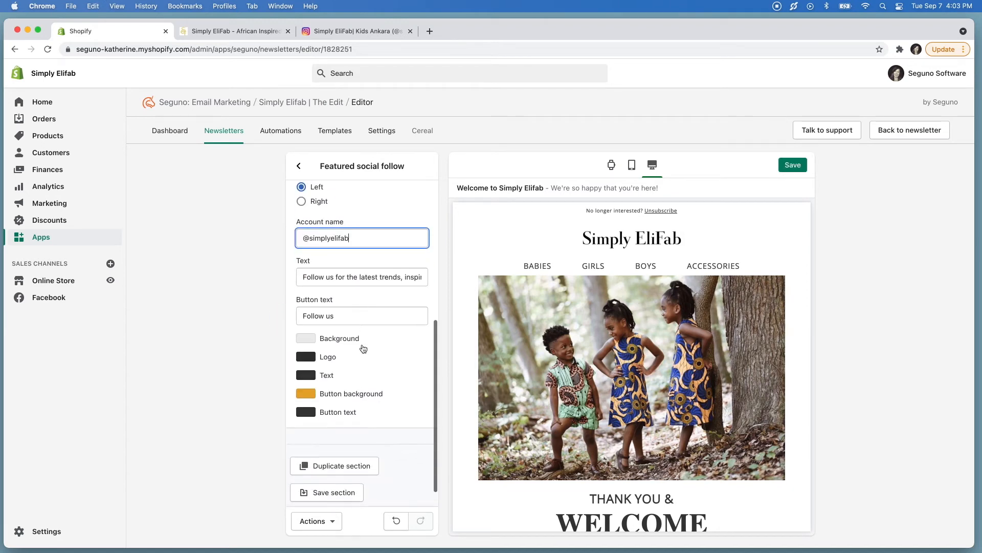
# - Set the social follow section's background colour to white (FFFFFF) and return to the section list
pyautogui.scroll(-16, 518, 359)
pyautogui.click(303, 327)
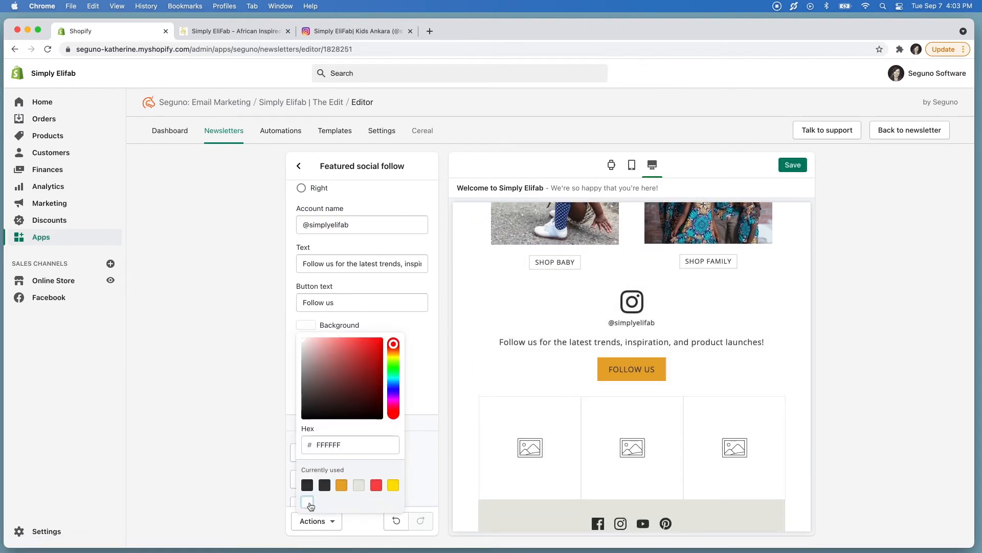
pyautogui.click(435, 394)
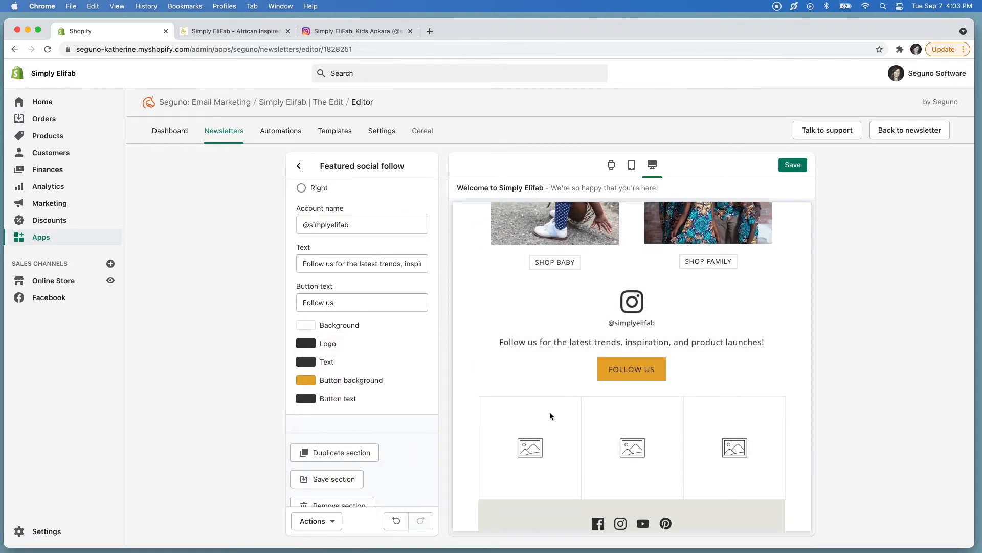
pyautogui.click(298, 167)
# - Fill the gallery's first slot with the Instagram photo of the woman embracing a child, with alt text "Simply Elifab on Instagram"
pyautogui.scroll(-3, 532, 399)
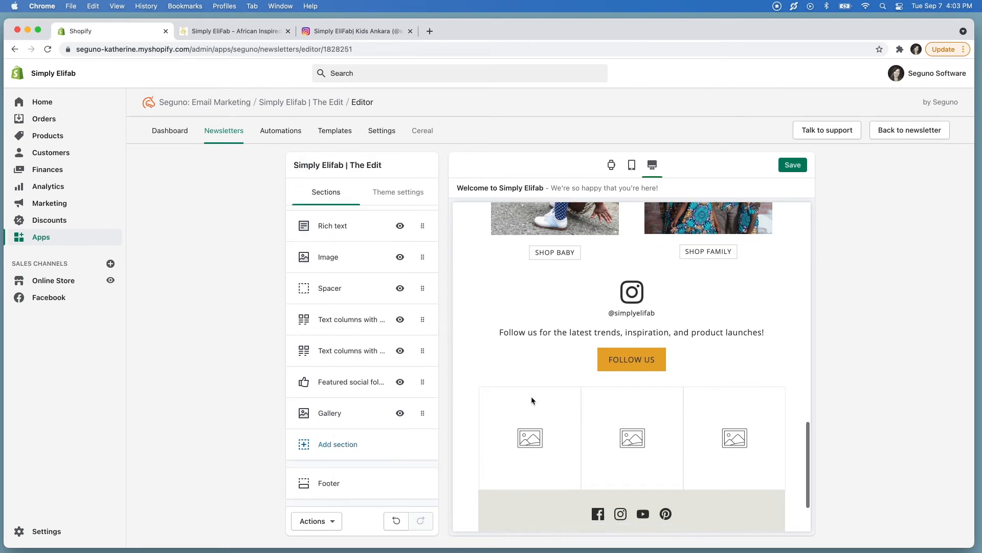
pyautogui.click(328, 414)
pyautogui.click(362, 355)
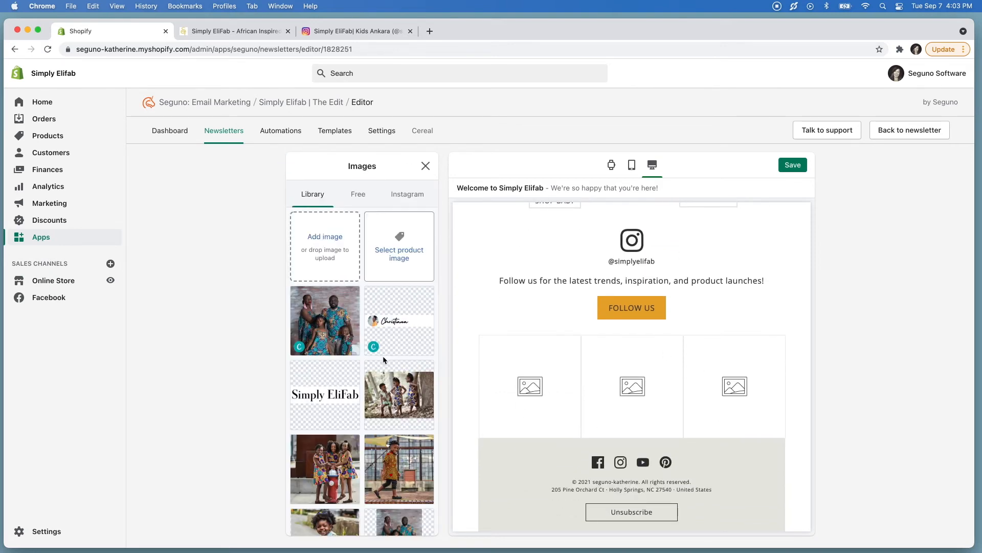
pyautogui.scroll(-2, 399, 496)
pyautogui.click(415, 521)
pyautogui.scroll(-5, 362, 402)
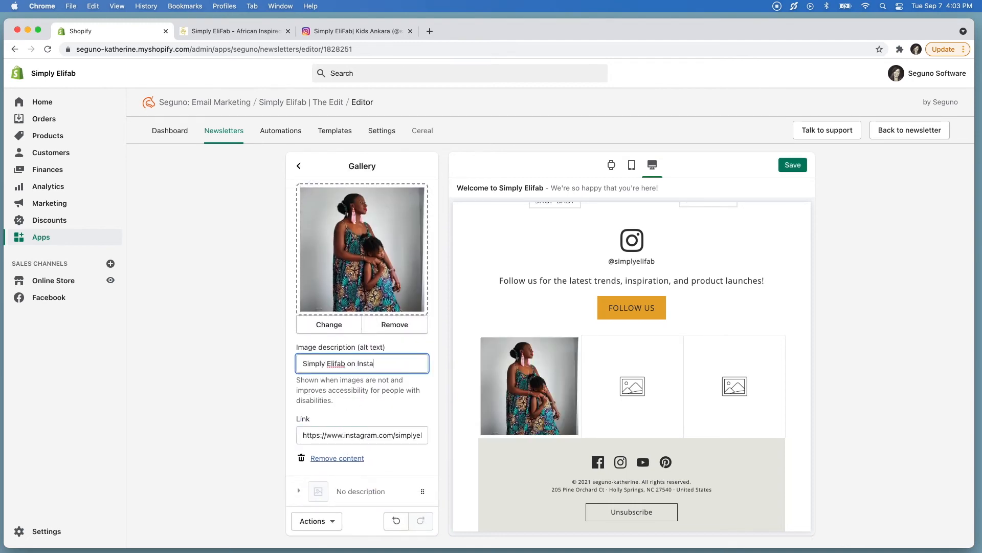
# - Reuse the first gallery photo's alt text "Simply Elifab on Instagram" for the second gallery slot
pyautogui.scroll(-2, 434, 285)
pyautogui.click(362, 399)
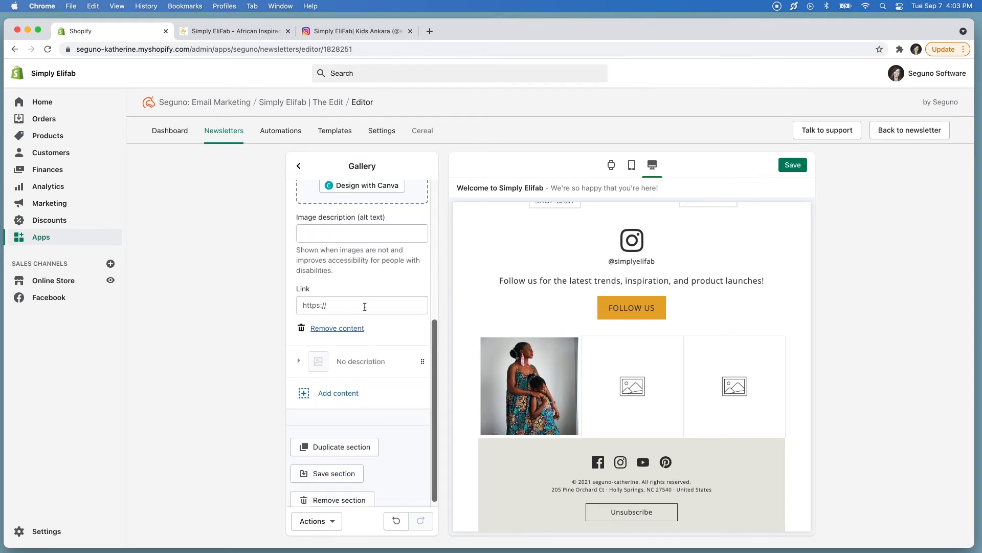
pyautogui.click(366, 362)
pyautogui.scroll(5, 362, 333)
pyautogui.click(369, 302)
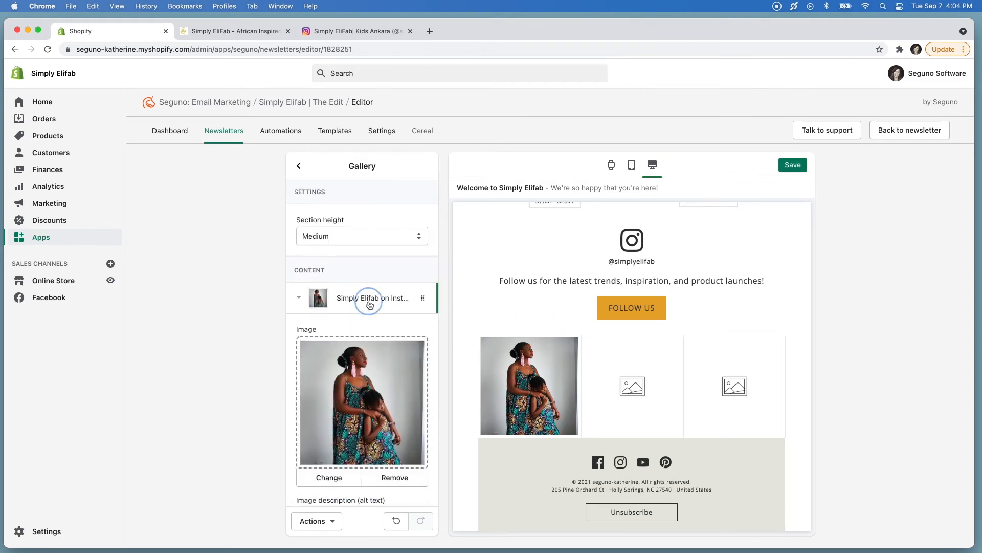
pyautogui.scroll(-4, 331, 465)
pyautogui.click(351, 431)
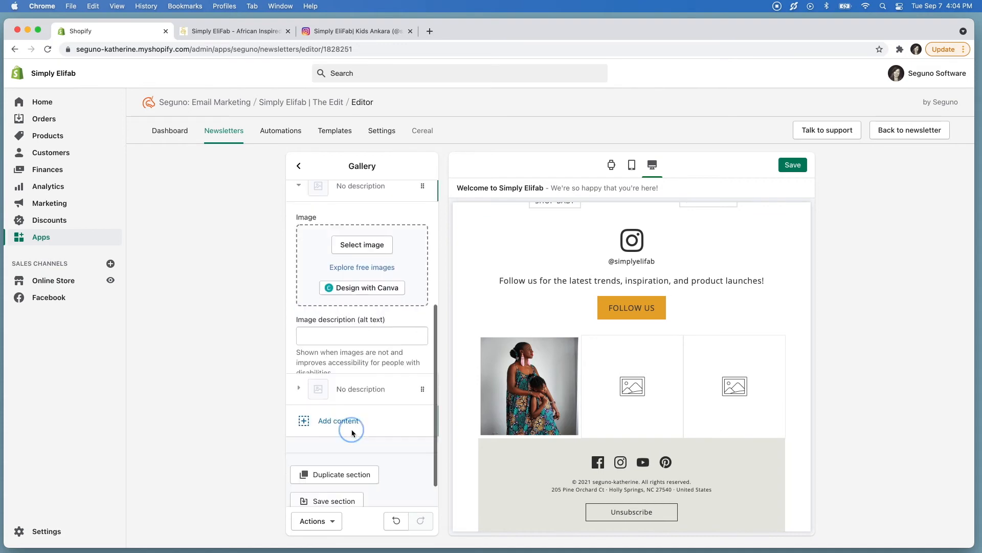
pyautogui.click(334, 258)
pyautogui.write('Simply Elifab on Instagram')
# - Fill the second gallery slot with the Instagram photo of the child in the brown and gold print shirt
pyautogui.scroll(2, 372, 203)
pyautogui.click(370, 225)
pyautogui.scroll(-5, 377, 333)
pyautogui.click(410, 519)
pyautogui.scroll(-4, 379, 439)
# - Fill the third gallery slot with the Instagram photo of two children at the yellow chair, with alt text "Simply Elifab on Instagram"
pyautogui.click(373, 345)
pyautogui.click(350, 186)
pyautogui.scroll(-4, 387, 363)
pyautogui.scroll(-4, 386, 363)
pyautogui.click(391, 361)
pyautogui.click(355, 347)
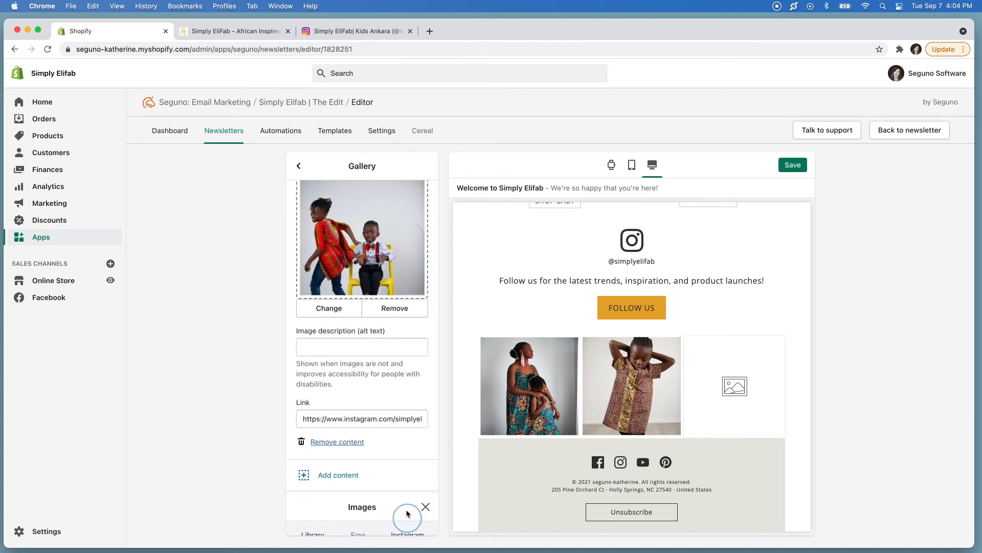
pyautogui.write('Simply Elifab on Instagram')
pyautogui.scroll(5, 350, 283)
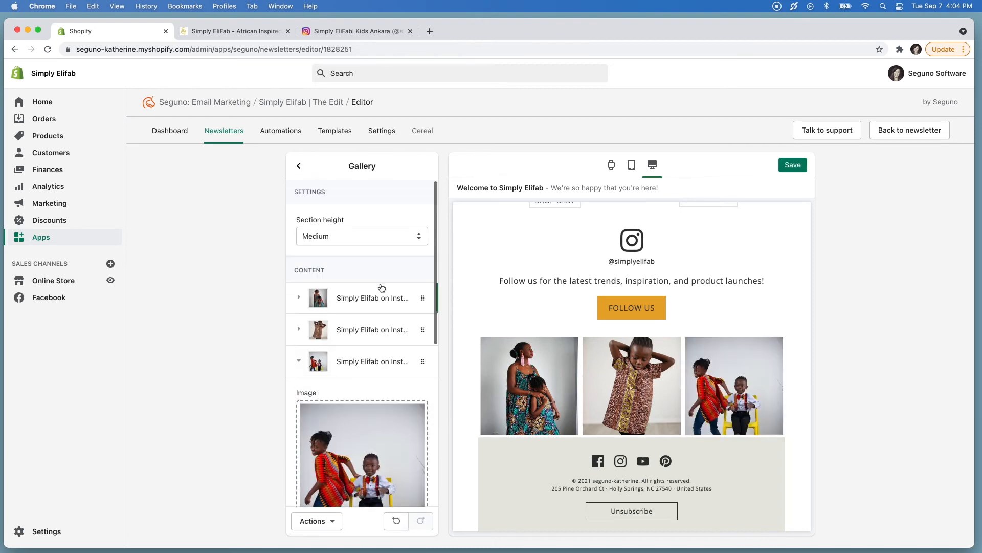
pyautogui.click(354, 310)
pyautogui.scroll(-2, 352, 358)
pyautogui.click(347, 387)
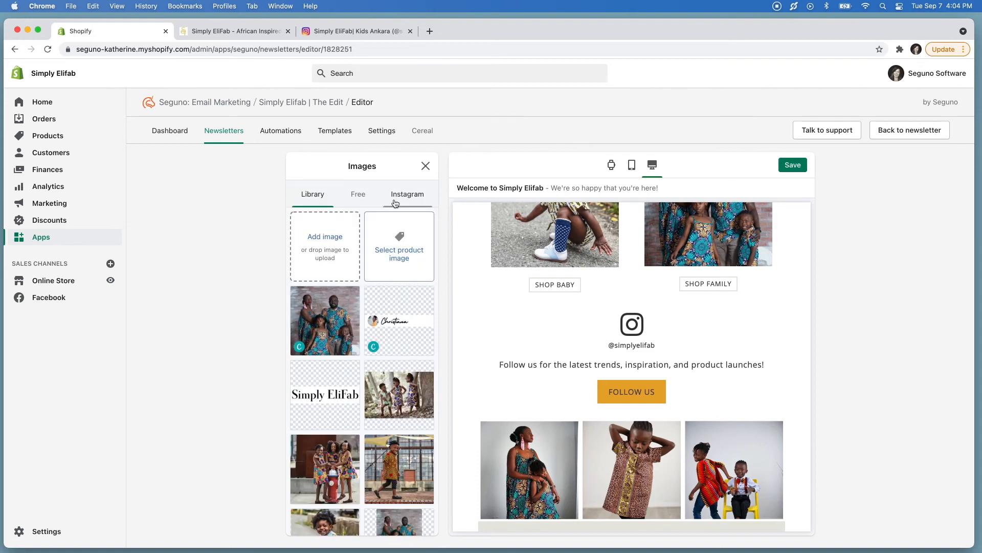
pyautogui.click(425, 166)
pyautogui.click(298, 166)
# - Check the newsletter preview from the Instagram gallery back up to the welcome heading and save the newsletter
pyautogui.scroll(-4, 555, 406)
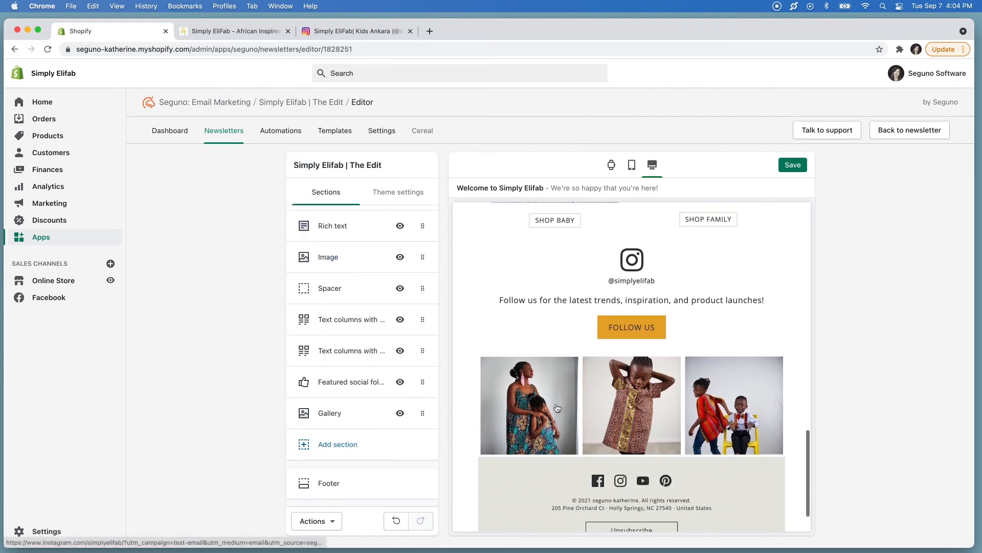
pyautogui.scroll(15, 556, 408)
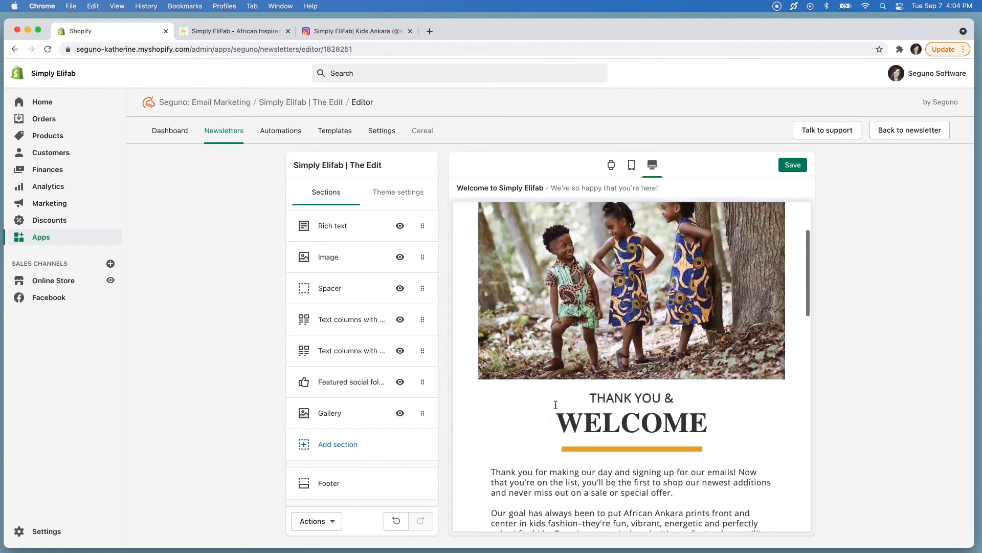
pyautogui.click(789, 166)
# - Add a discount callout section to the newsletter
pyautogui.scroll(2, 353, 261)
pyautogui.scroll(-2, 353, 261)
pyautogui.scroll(-10, 504, 354)
pyautogui.scroll(-3, 505, 354)
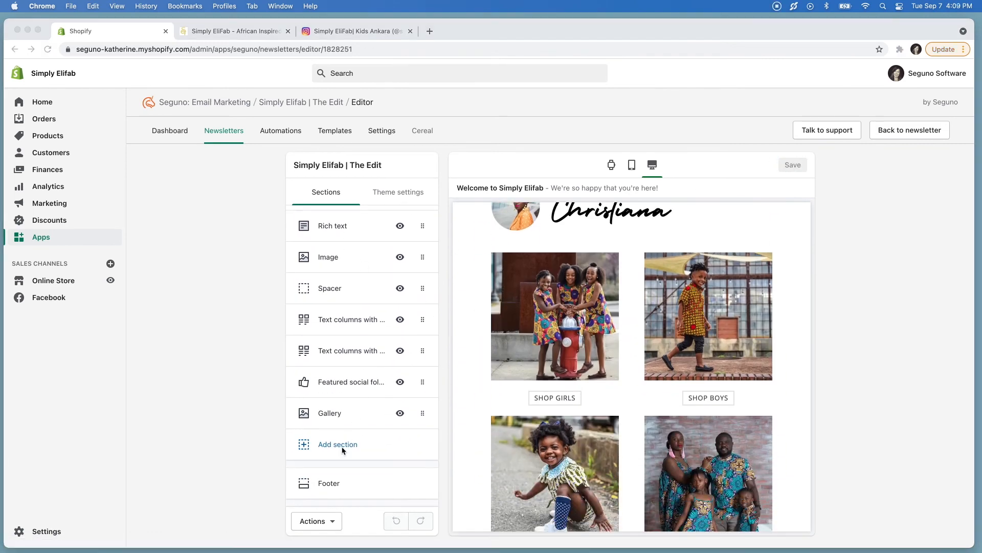
pyautogui.click(340, 445)
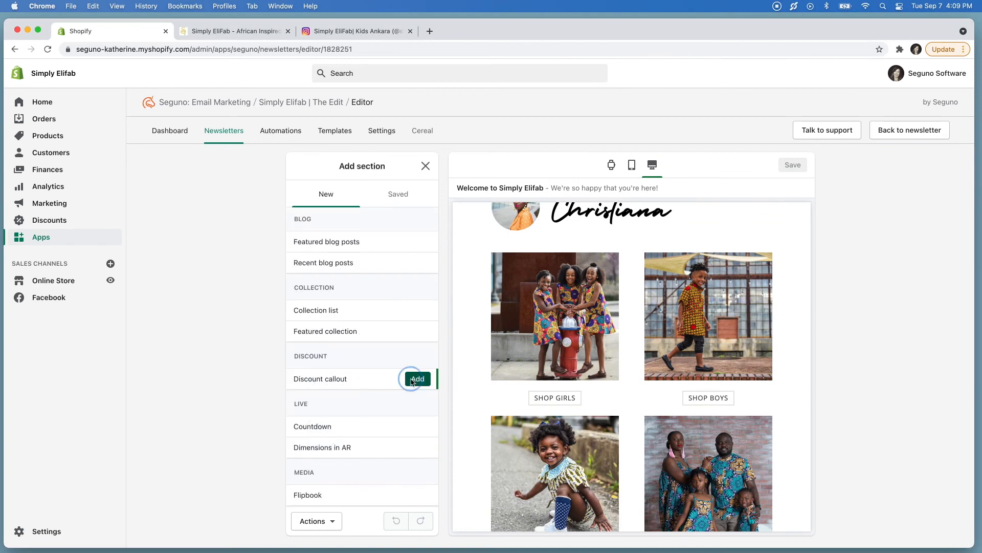
pyautogui.click(416, 379)
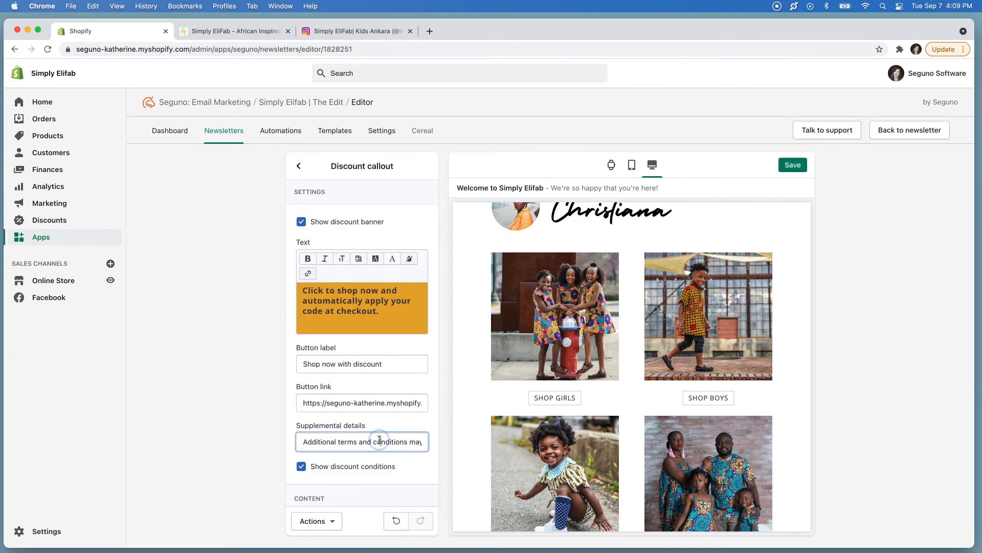
# - Move the discount callout between the signature and shop columns, with the text "Our welcome gift to you! Shop now and save with code"
pyautogui.click(300, 168)
pyautogui.moveTo(421, 445); pyautogui.dragTo(421, 345)
pyautogui.click(363, 285)
pyautogui.click(367, 333)
# - Save the newsletter with its discount callout
pyautogui.scroll(12, 528, 342)
pyautogui.scroll(5, 527, 341)
pyautogui.click(793, 165)
# - Set the newsletter's discount to share the same code, SIMPLYELIFABWELCOME, with all recipients
pyautogui.click(772, 364)
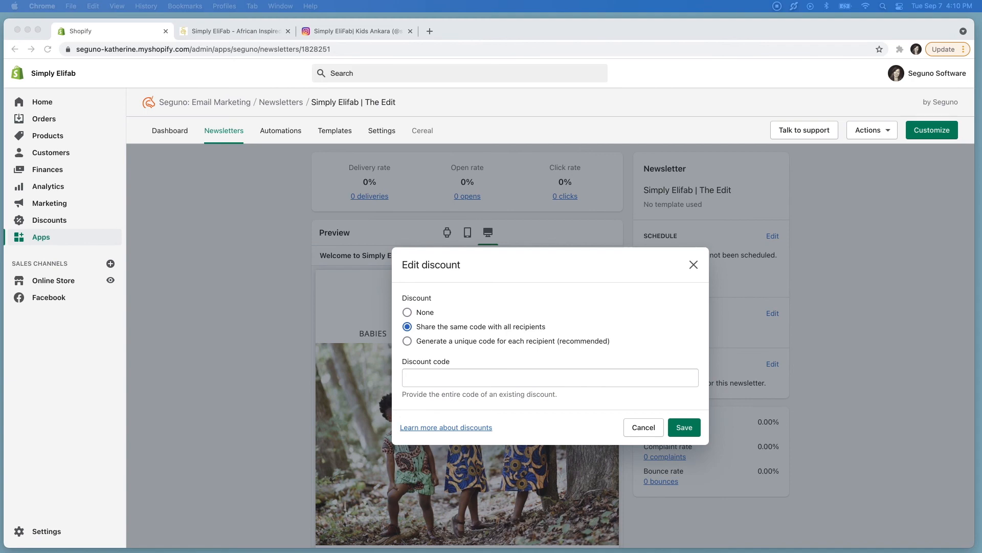
pyautogui.click(439, 383)
pyautogui.write('SIMPLYELIFABWELCOME')
pyautogui.click(684, 428)
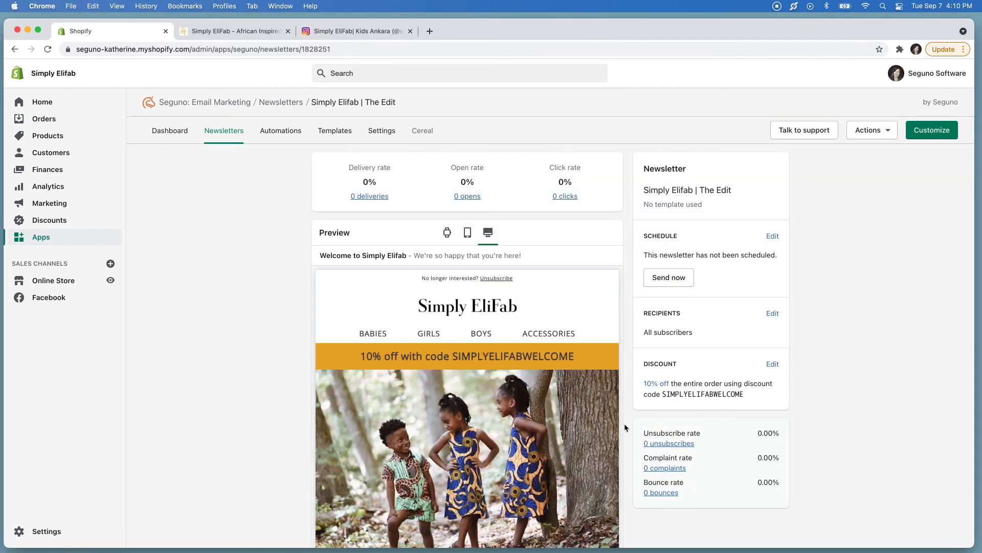
pyautogui.scroll(-15, 330, 411)
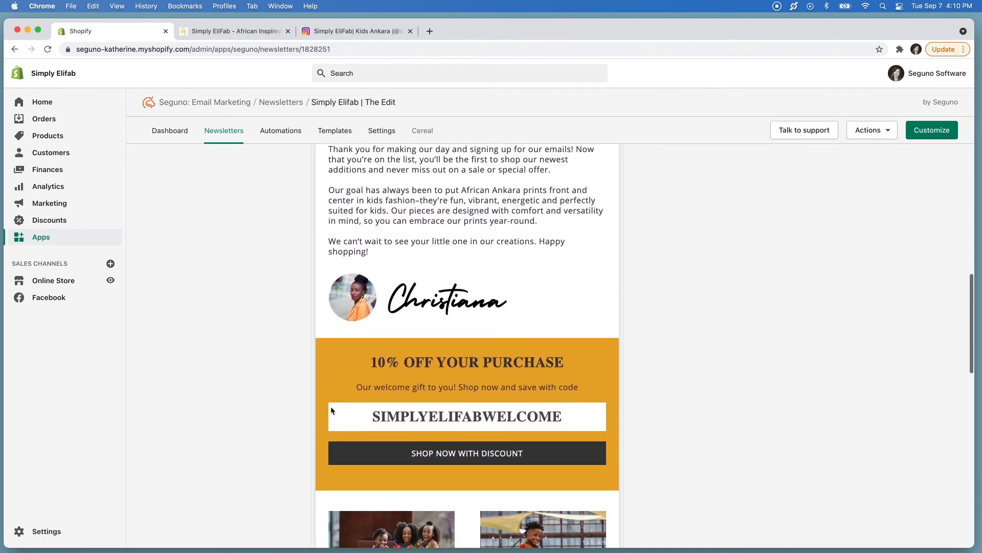
pyautogui.scroll(-12, 330, 409)
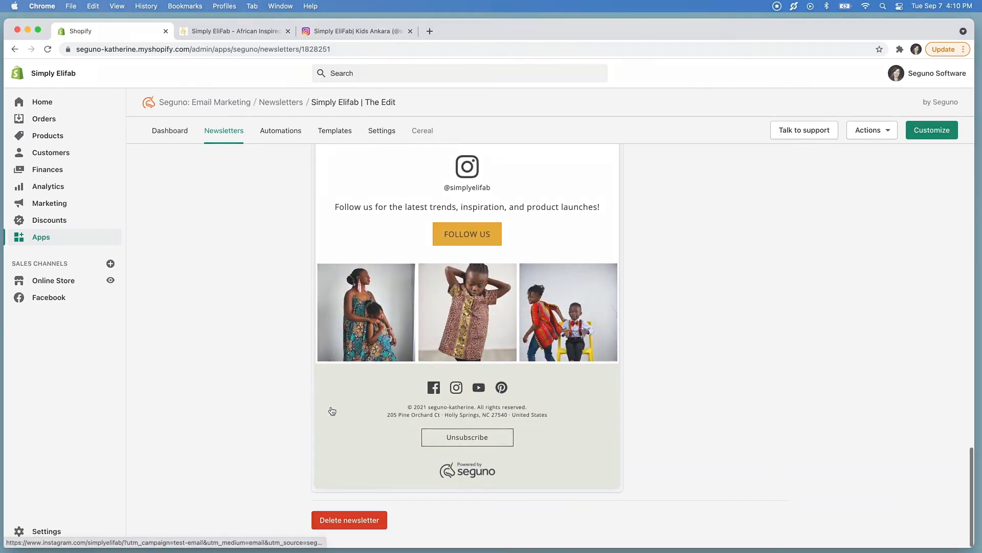